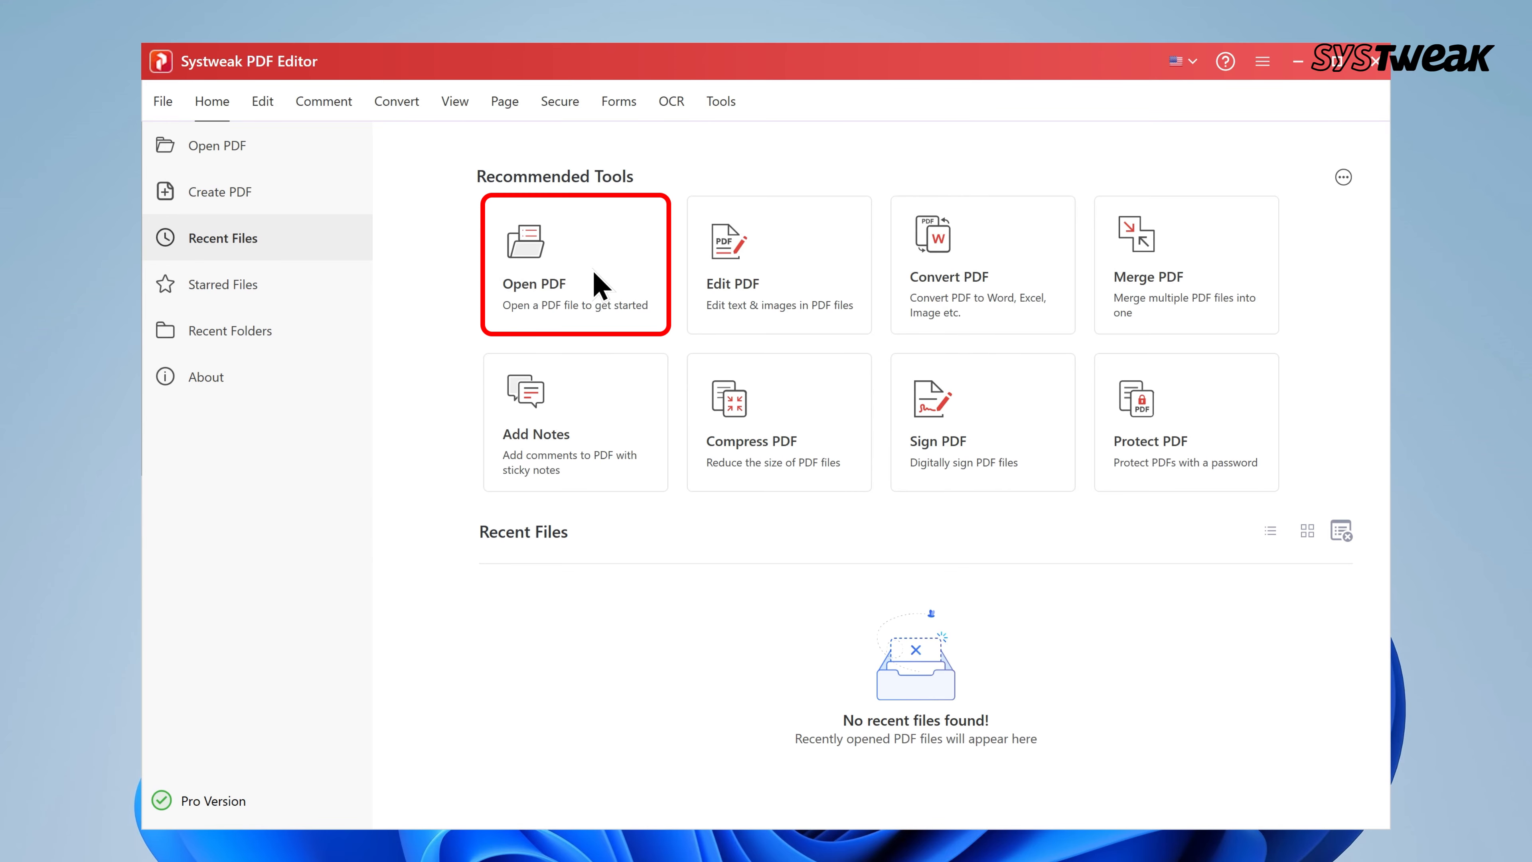
Open Notice Letterhead.pdf and start password-protecting it with Secure > Protect
left_click(377, 214)
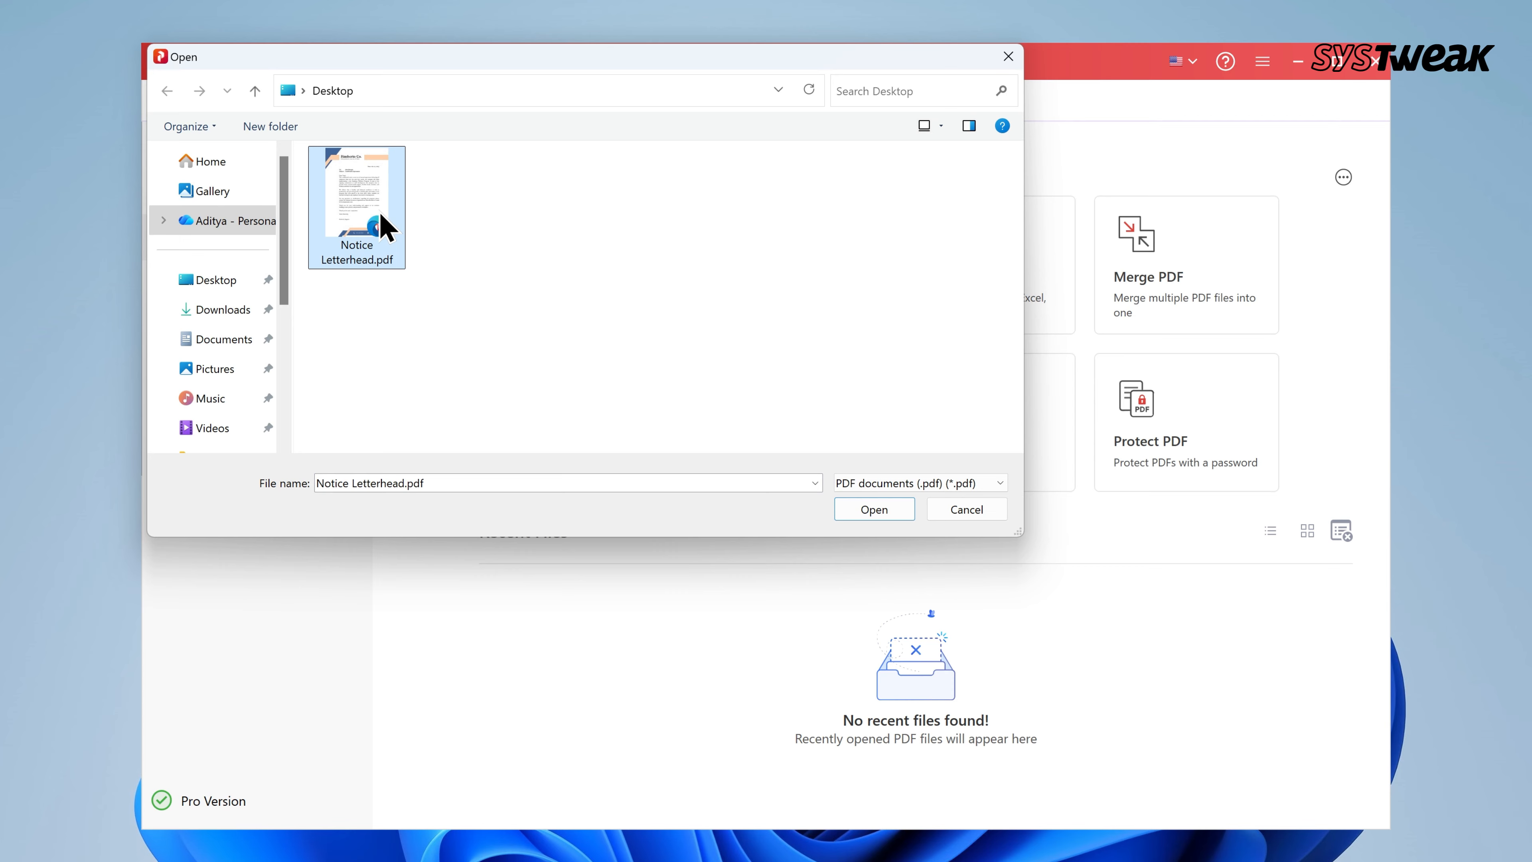
left_click(899, 510)
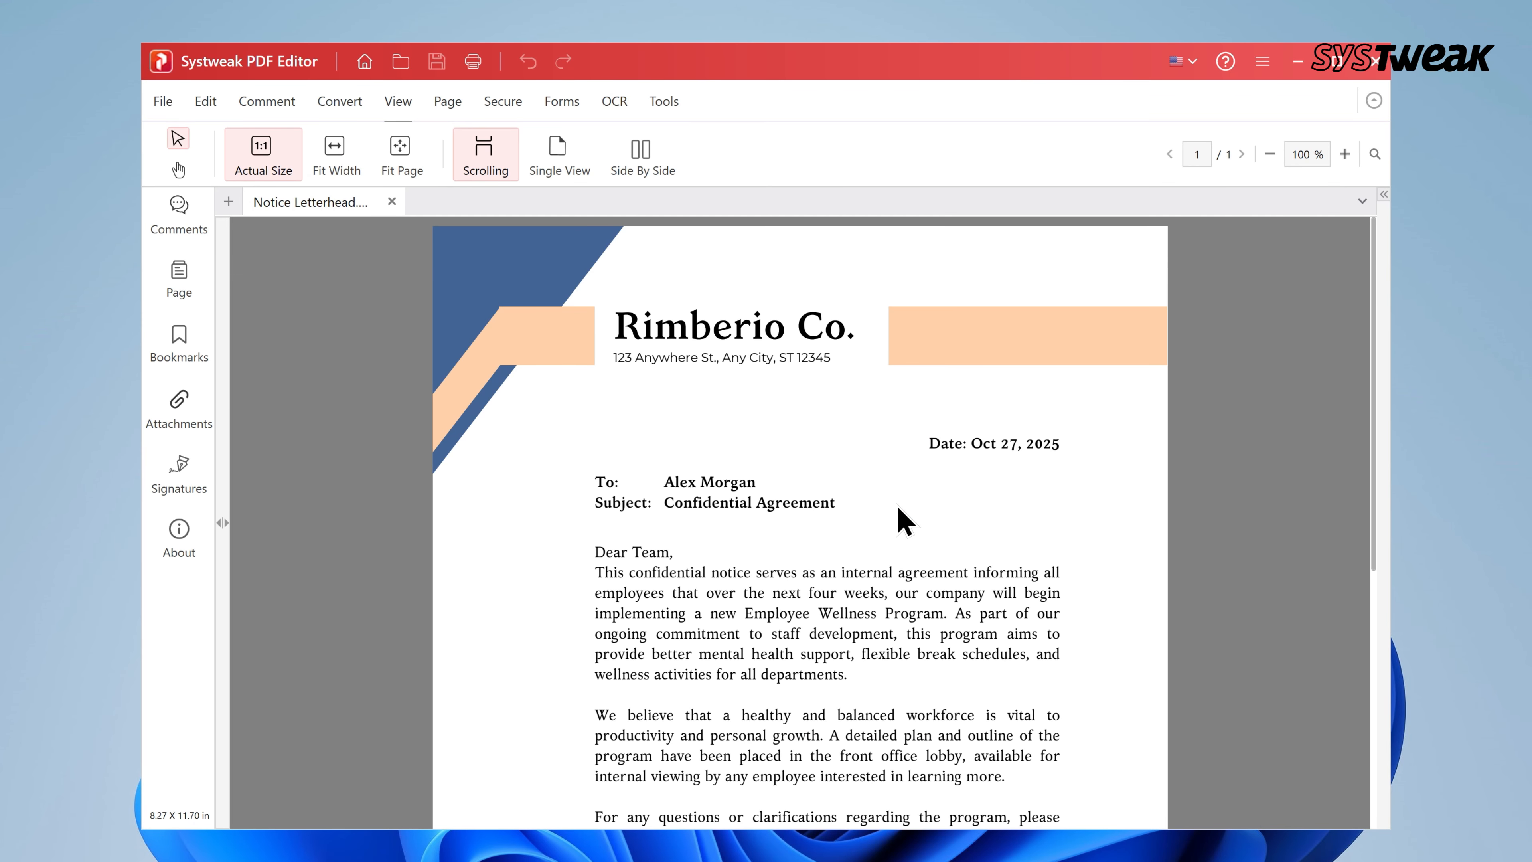
left_click(507, 111)
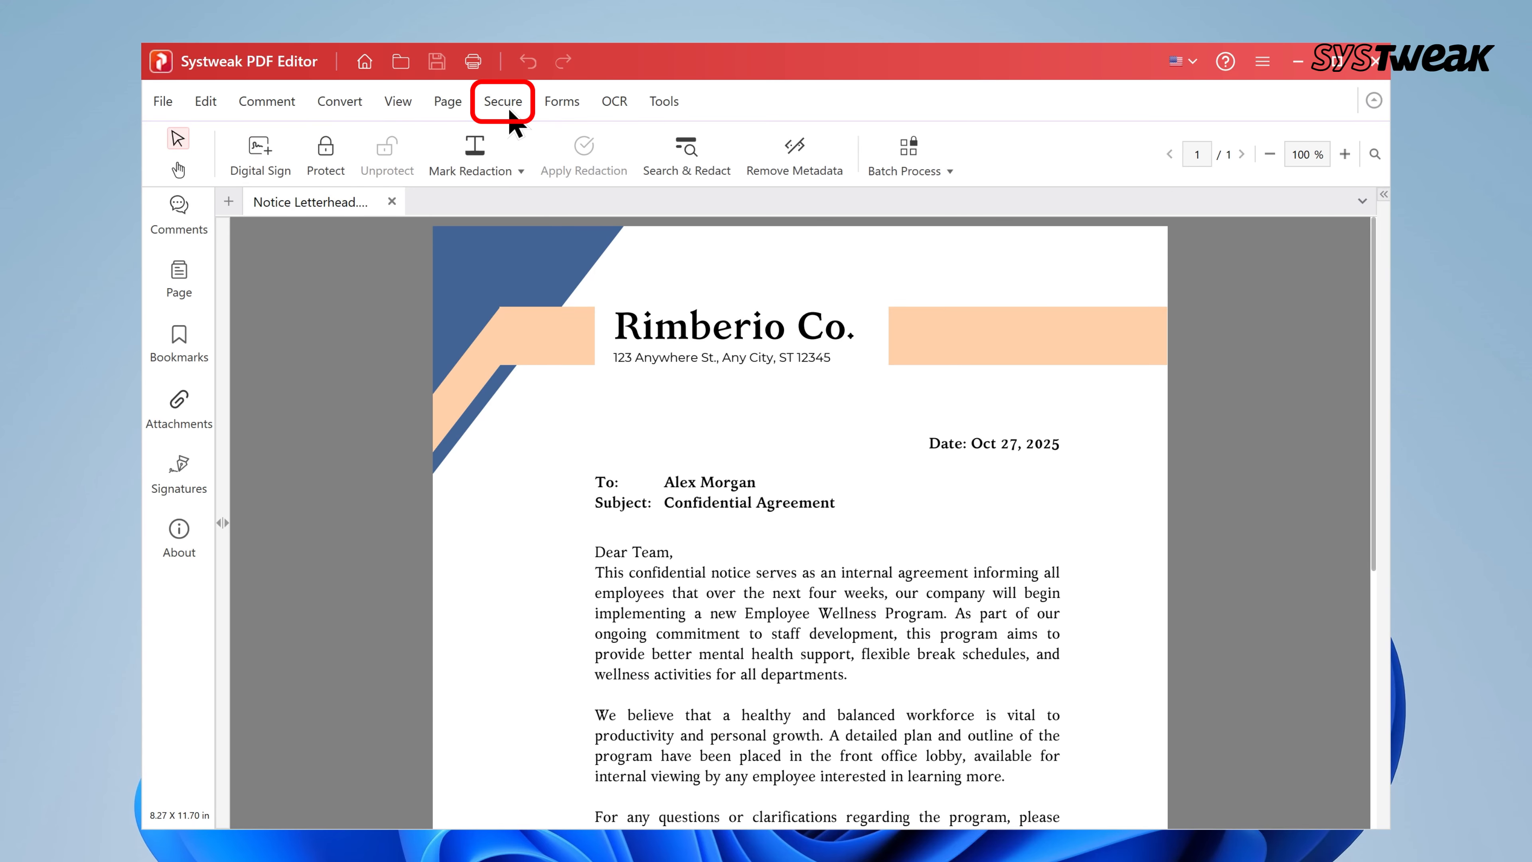
left_click(326, 163)
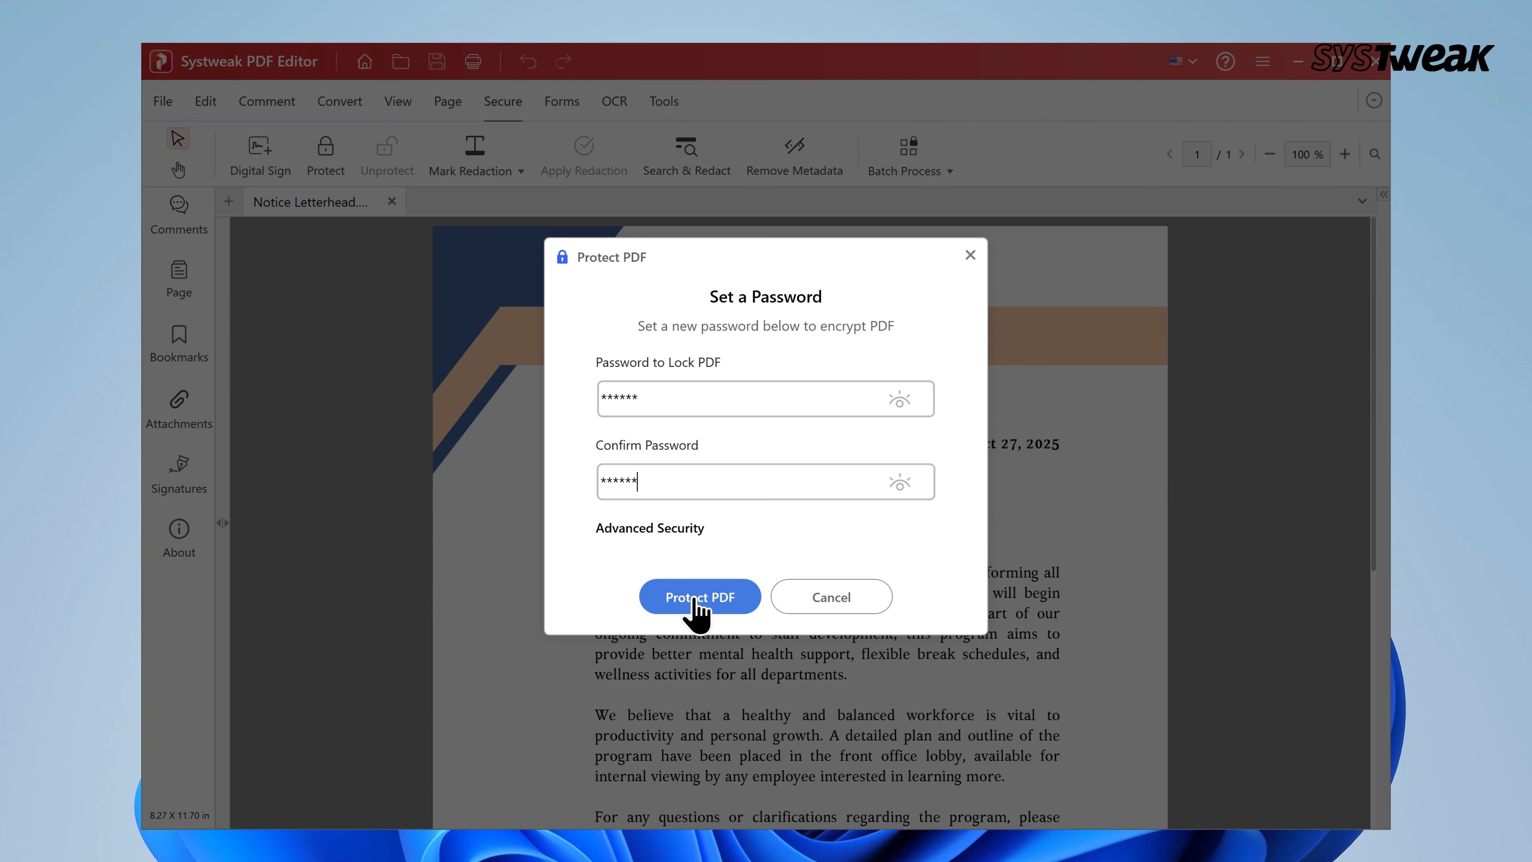
Set print permission to restricted and change permission to no changes allowed, then save
left_click(654, 531)
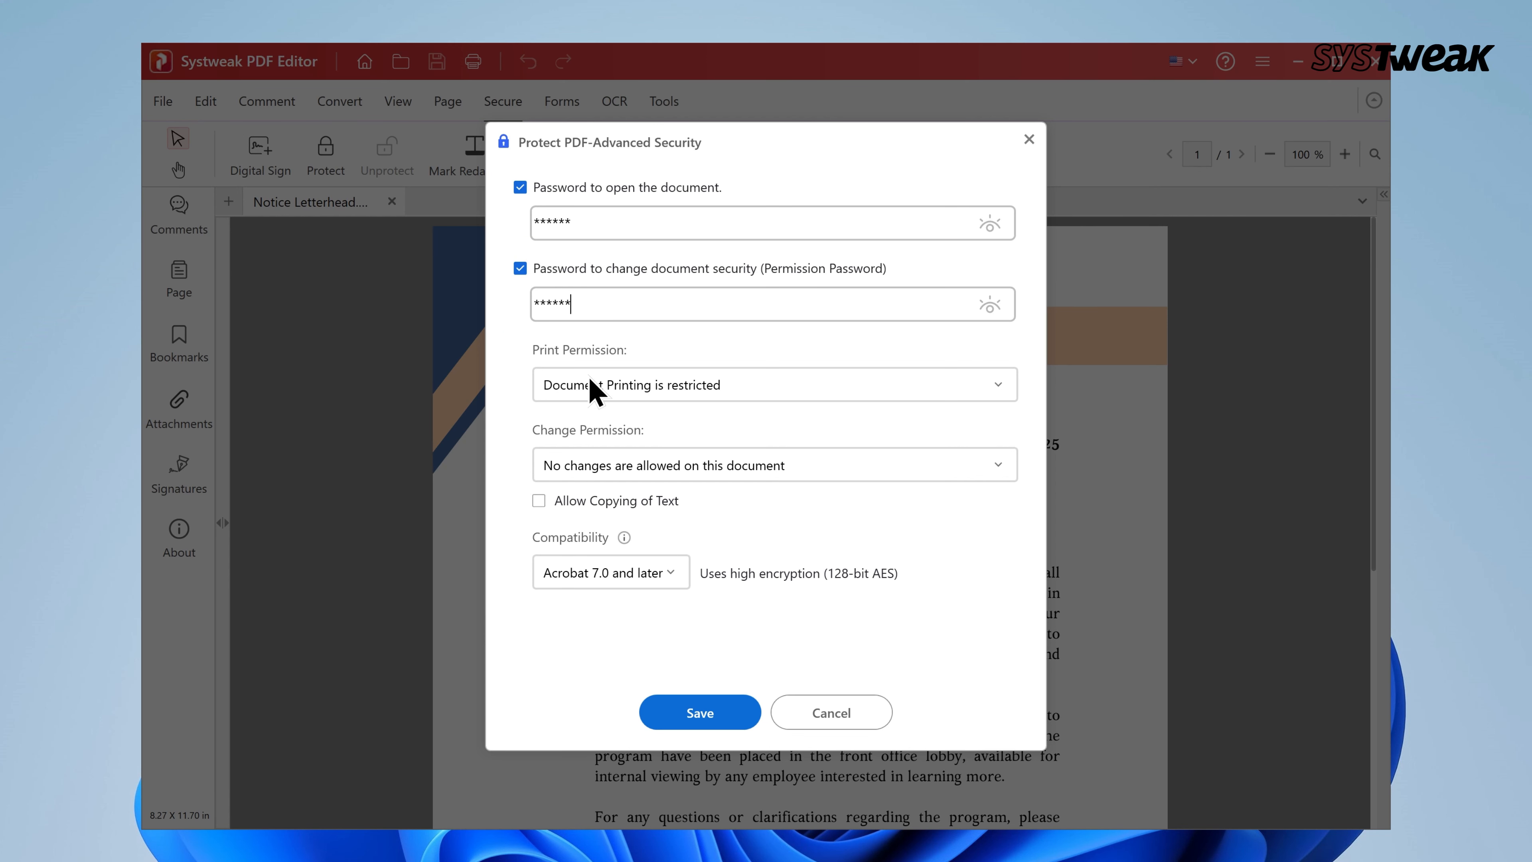
left_click(594, 390)
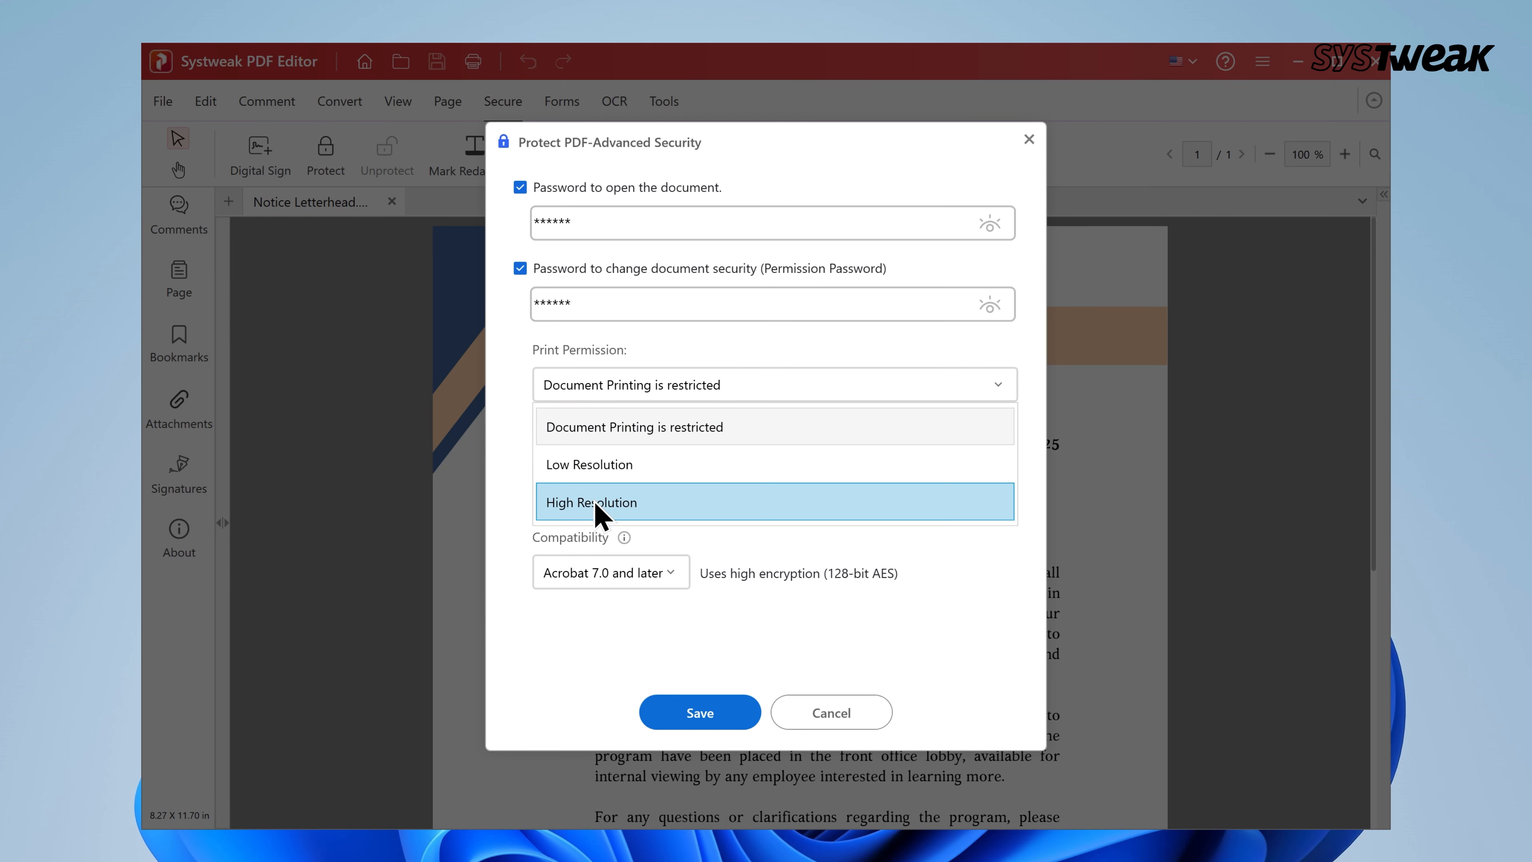
left_click(597, 433)
left_click(605, 466)
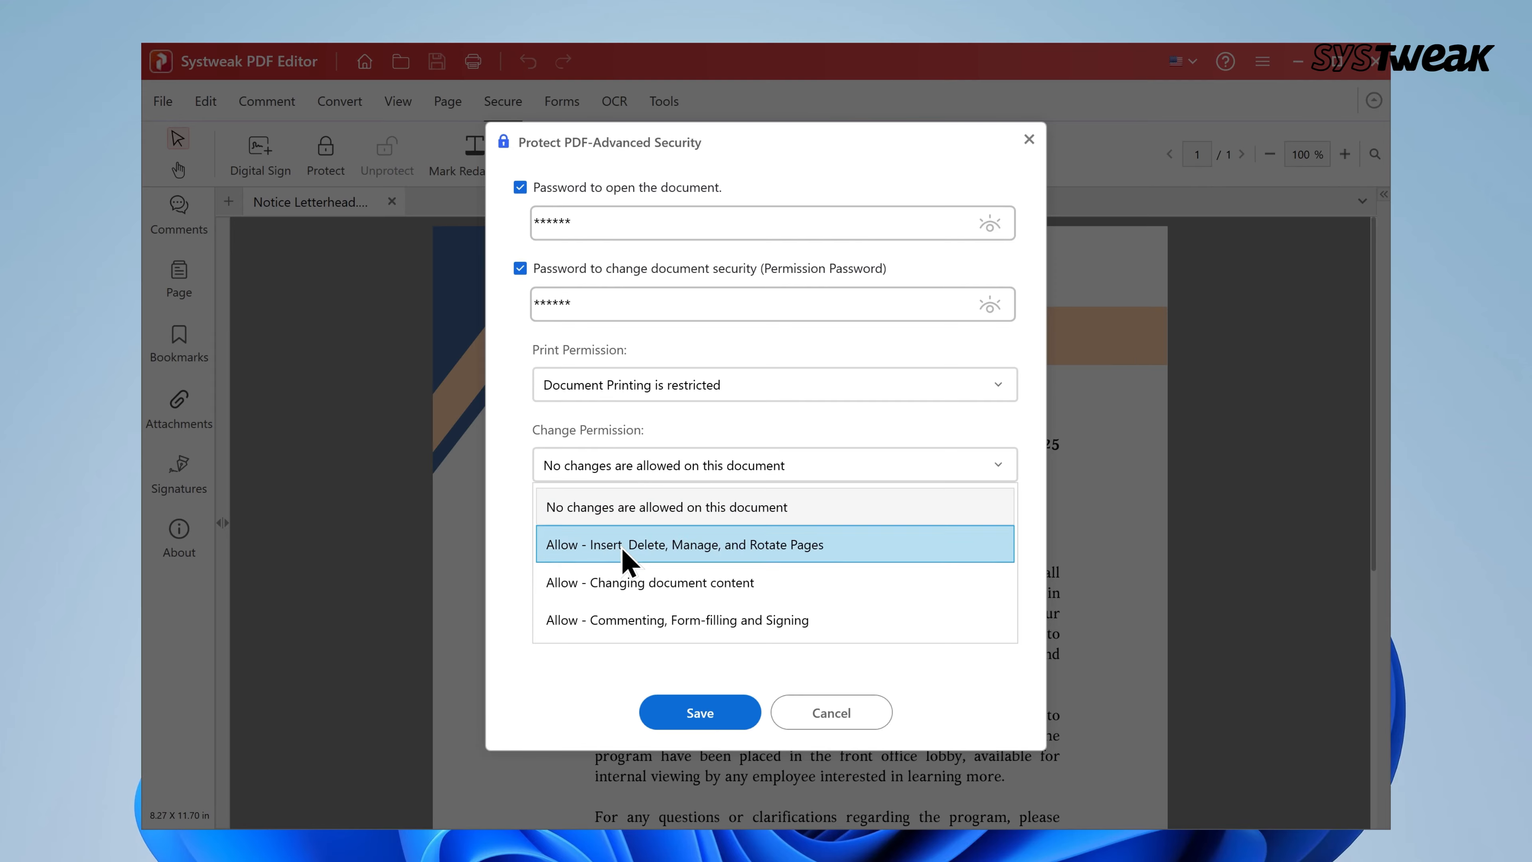
left_click(630, 510)
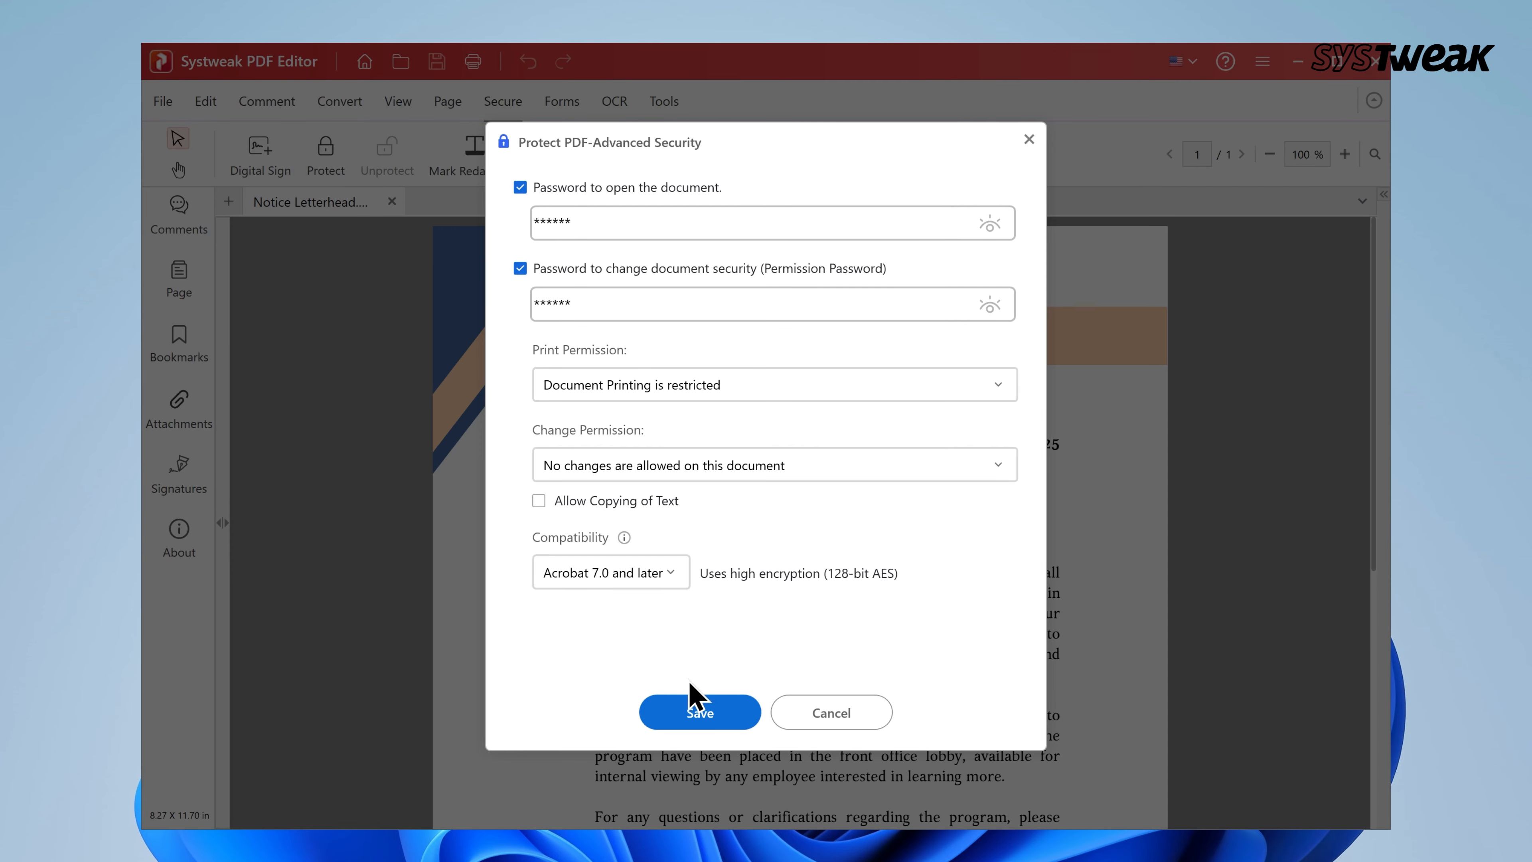
left_click(701, 713)
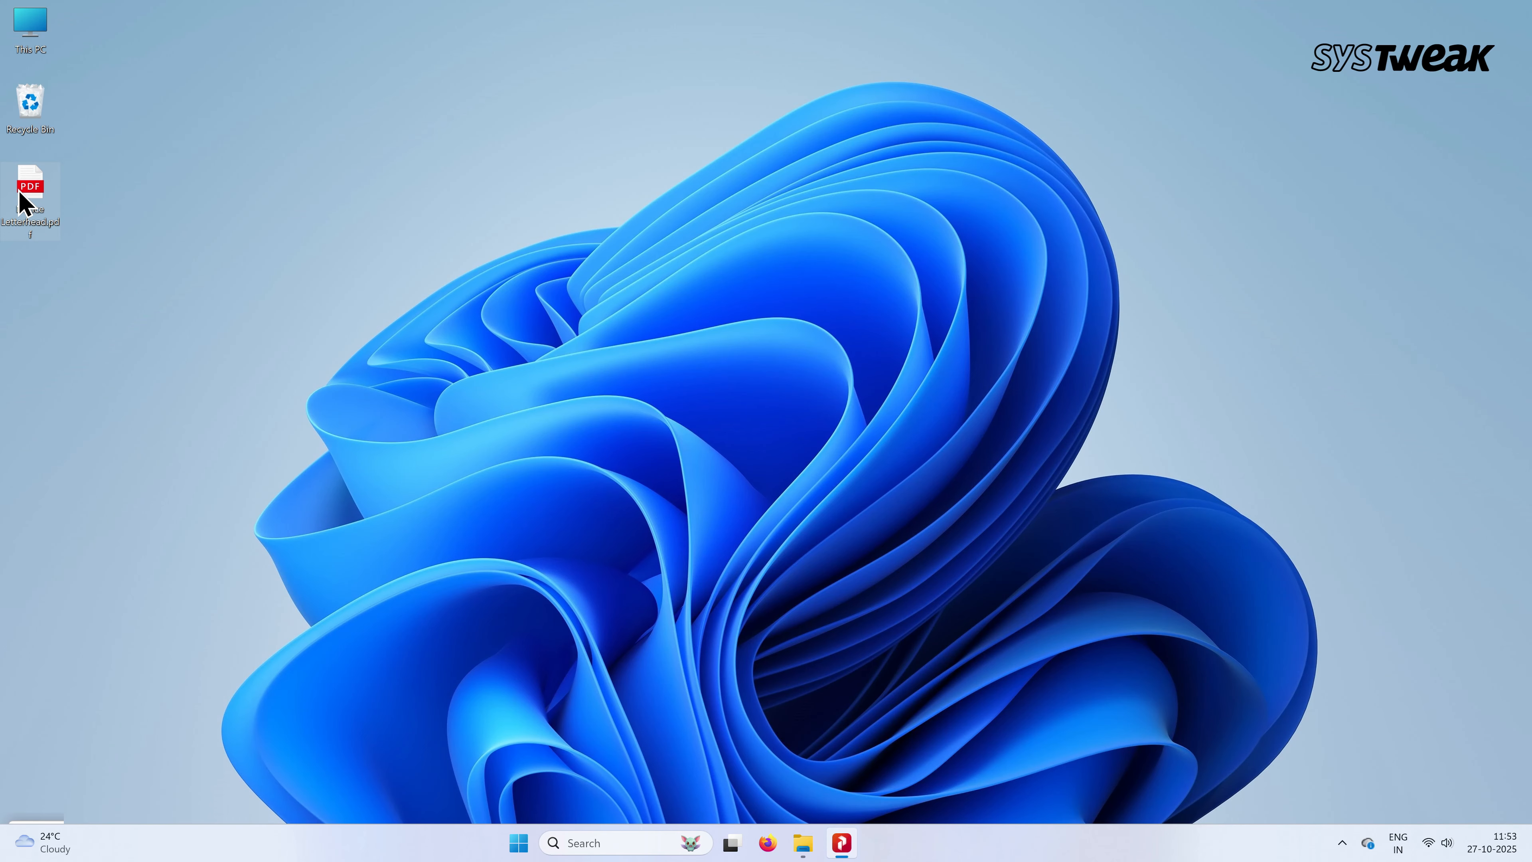
Open the protected Notice Letterhead.pdf in Edge and unlock it with its password
double_click(21, 197)
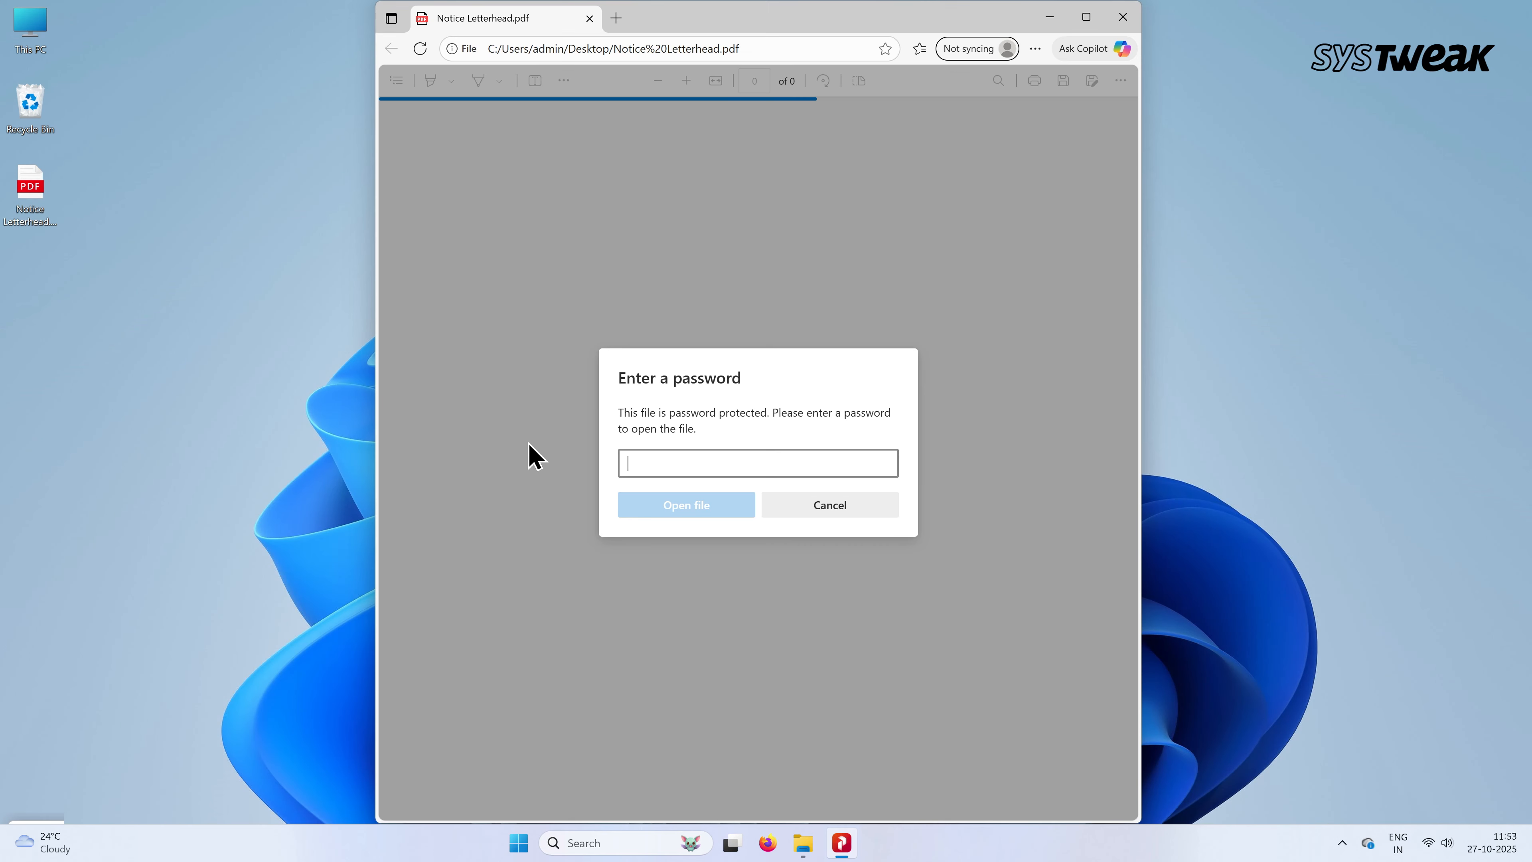
type("12")
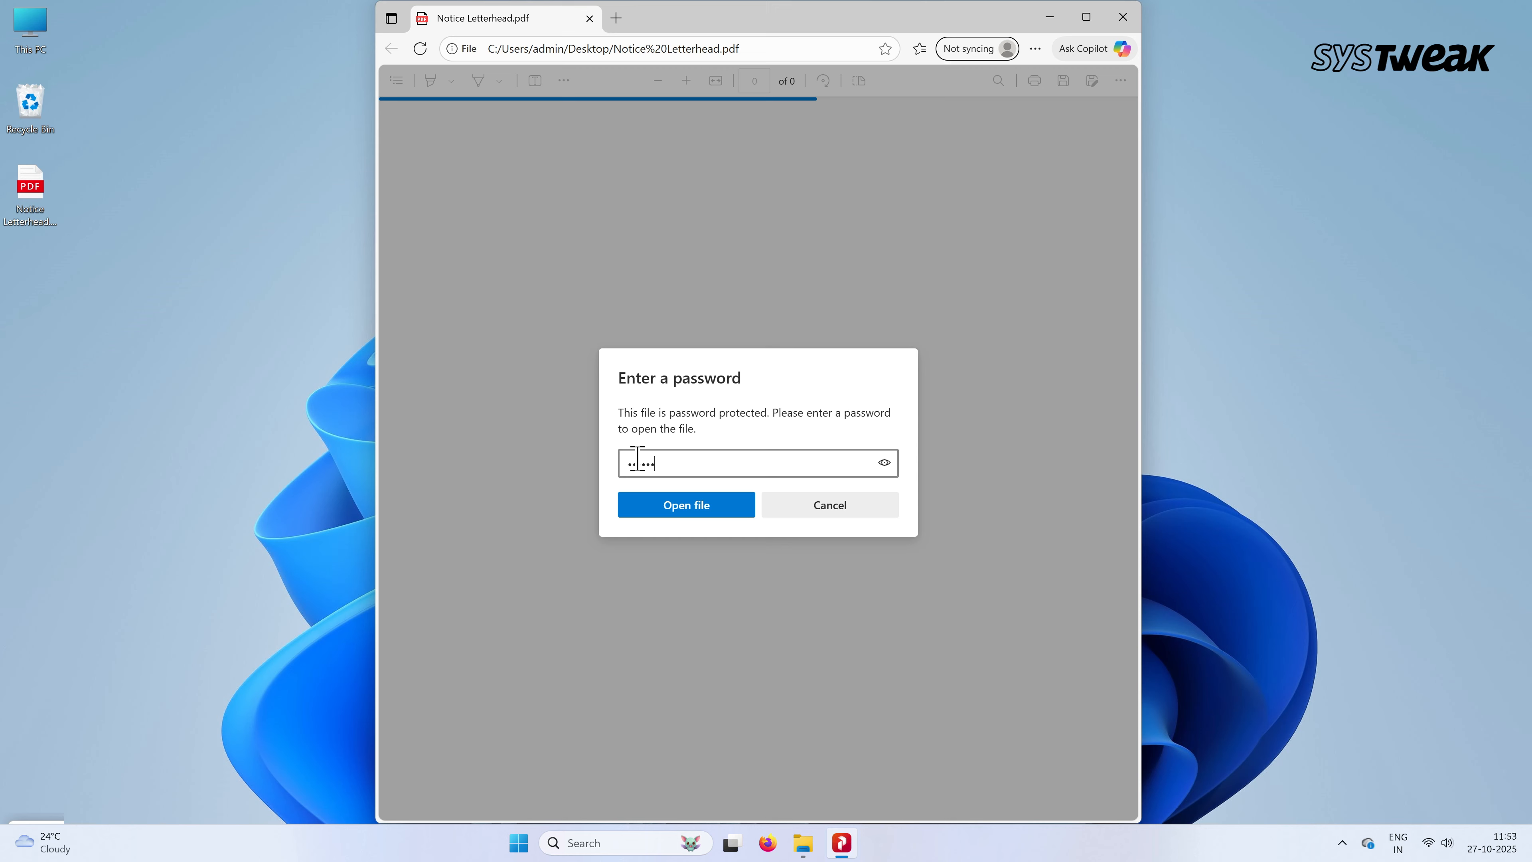
left_click(674, 511)
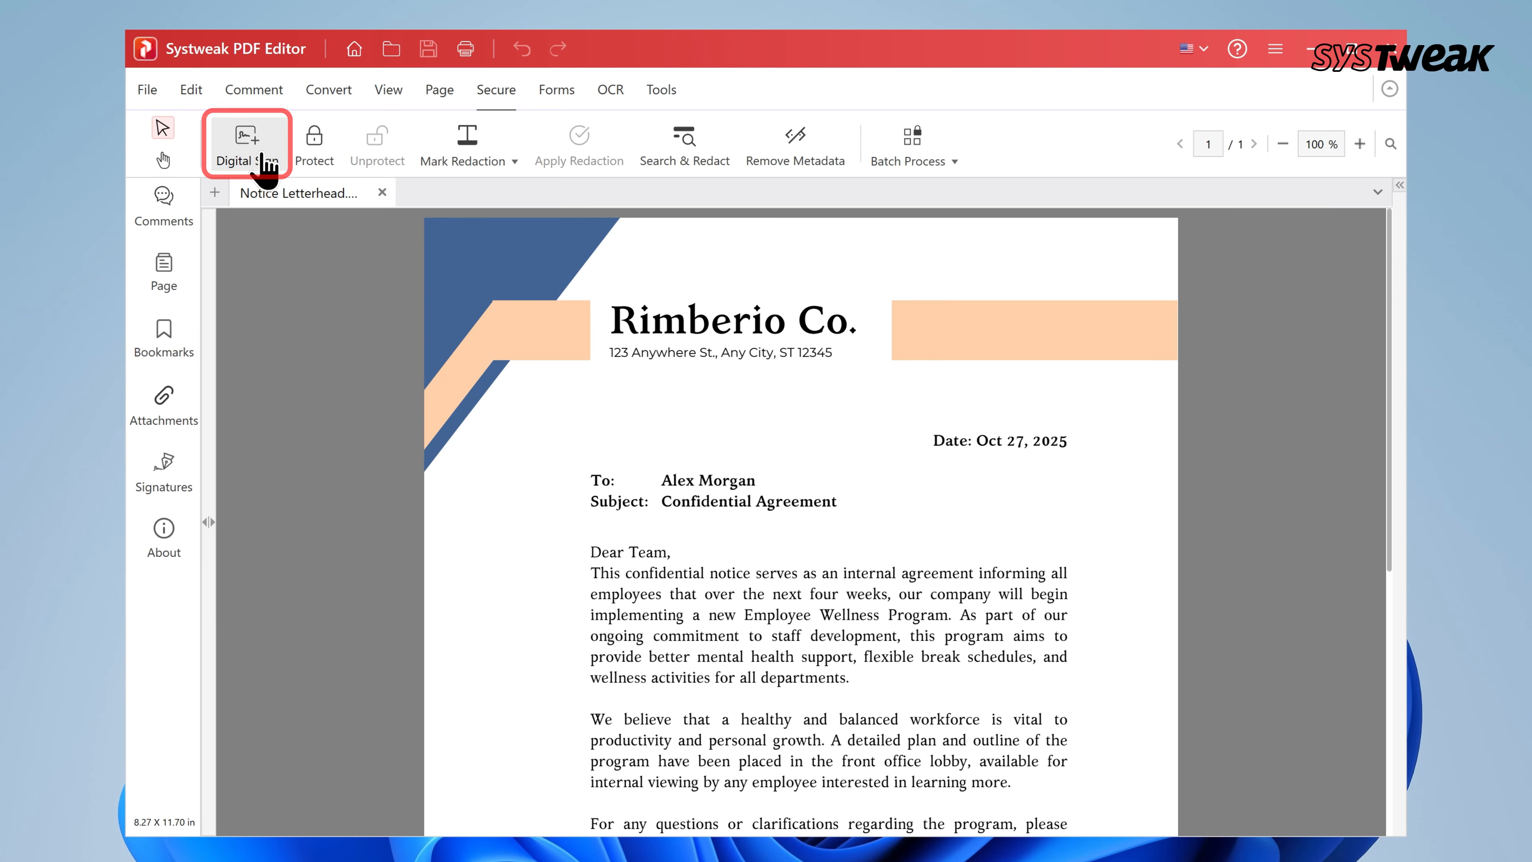
Start a digital signature and draw the signature box below 'Yours Sincerely,'
left_click(266, 166)
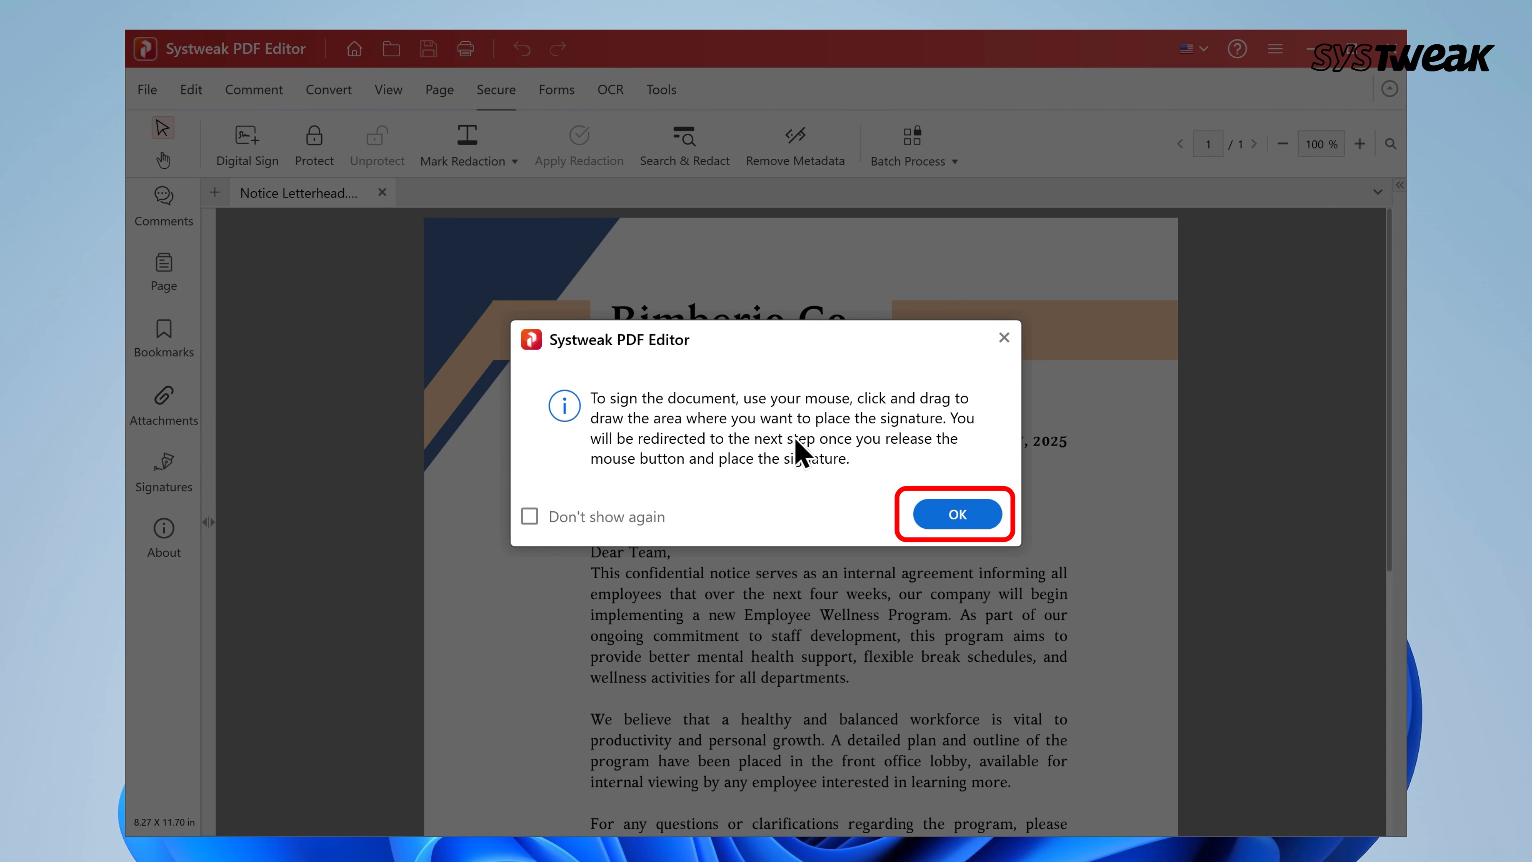
left_click(957, 514)
scroll(958, 511, "down", 5)
scroll(957, 511, "up", 1)
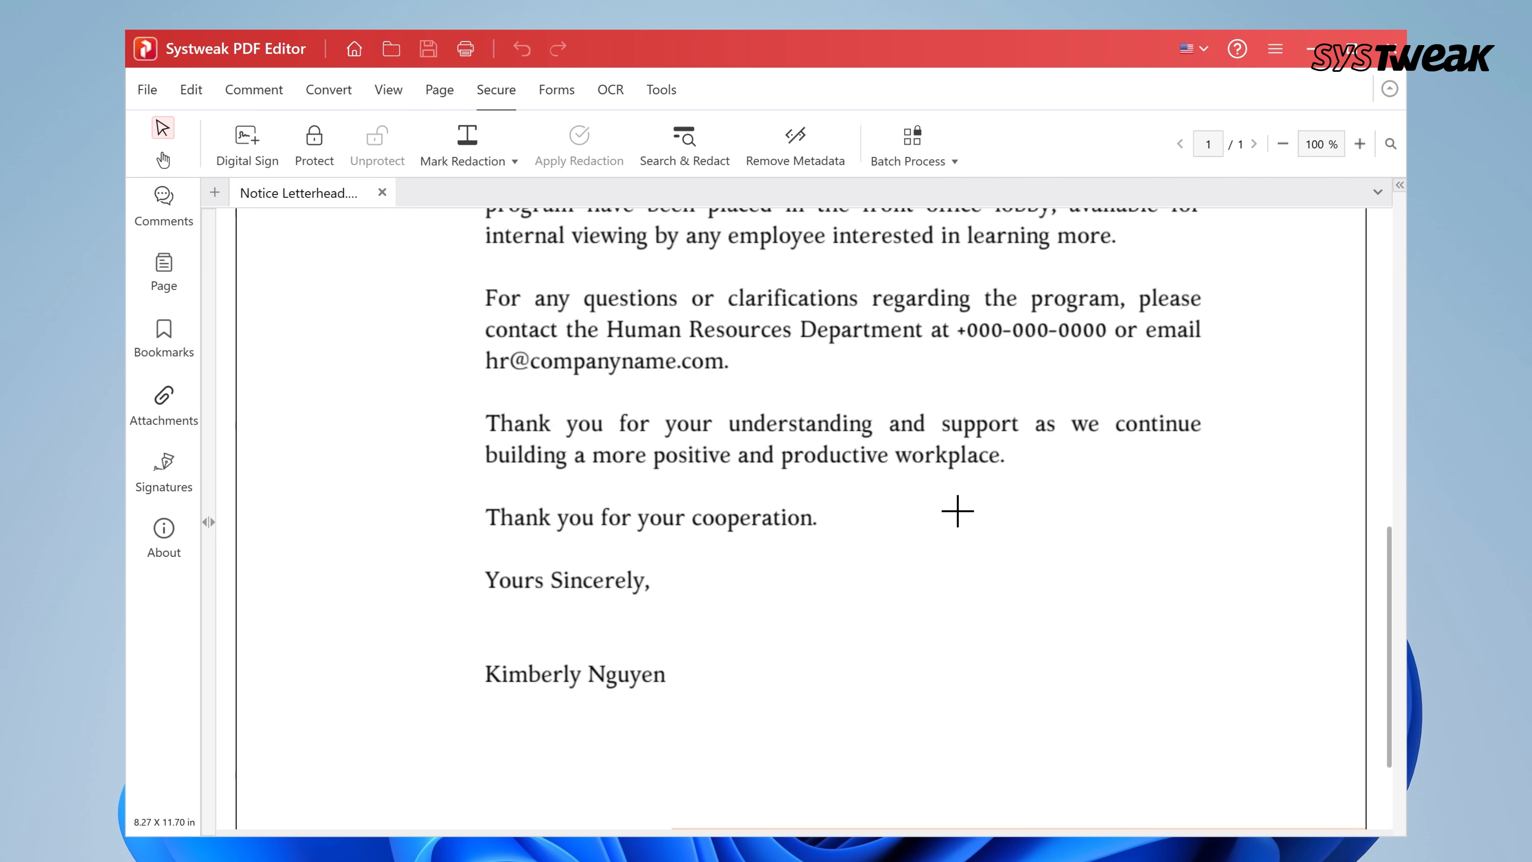
left_click_drag(489, 605, 715, 650)
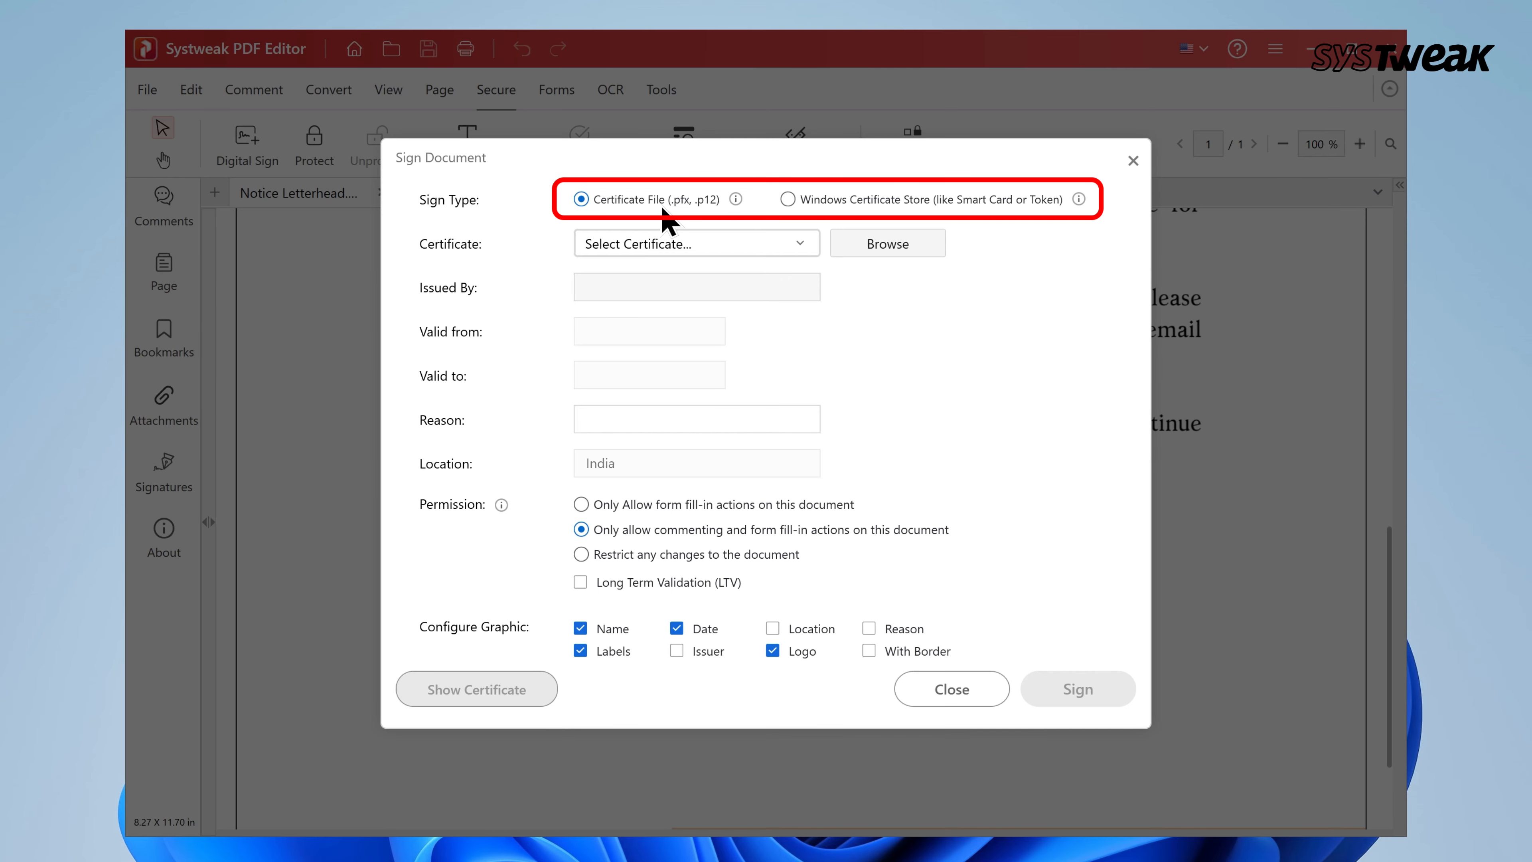
Sign with the abcdigitalcert.pfx certificate, giving 'Approved' as the reason
left_click(867, 247)
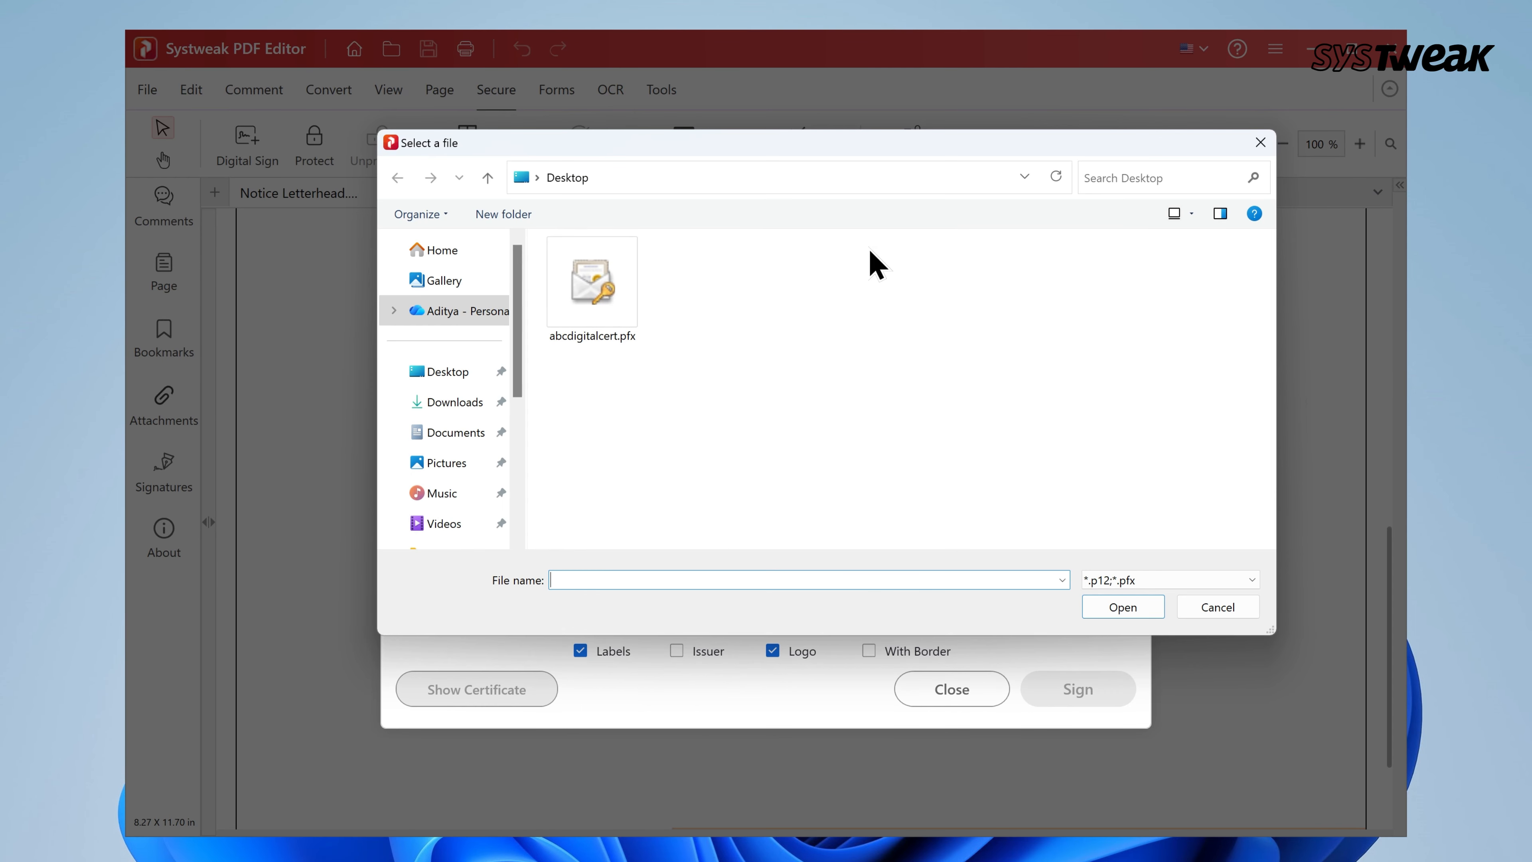
left_click(610, 314)
left_click(1123, 607)
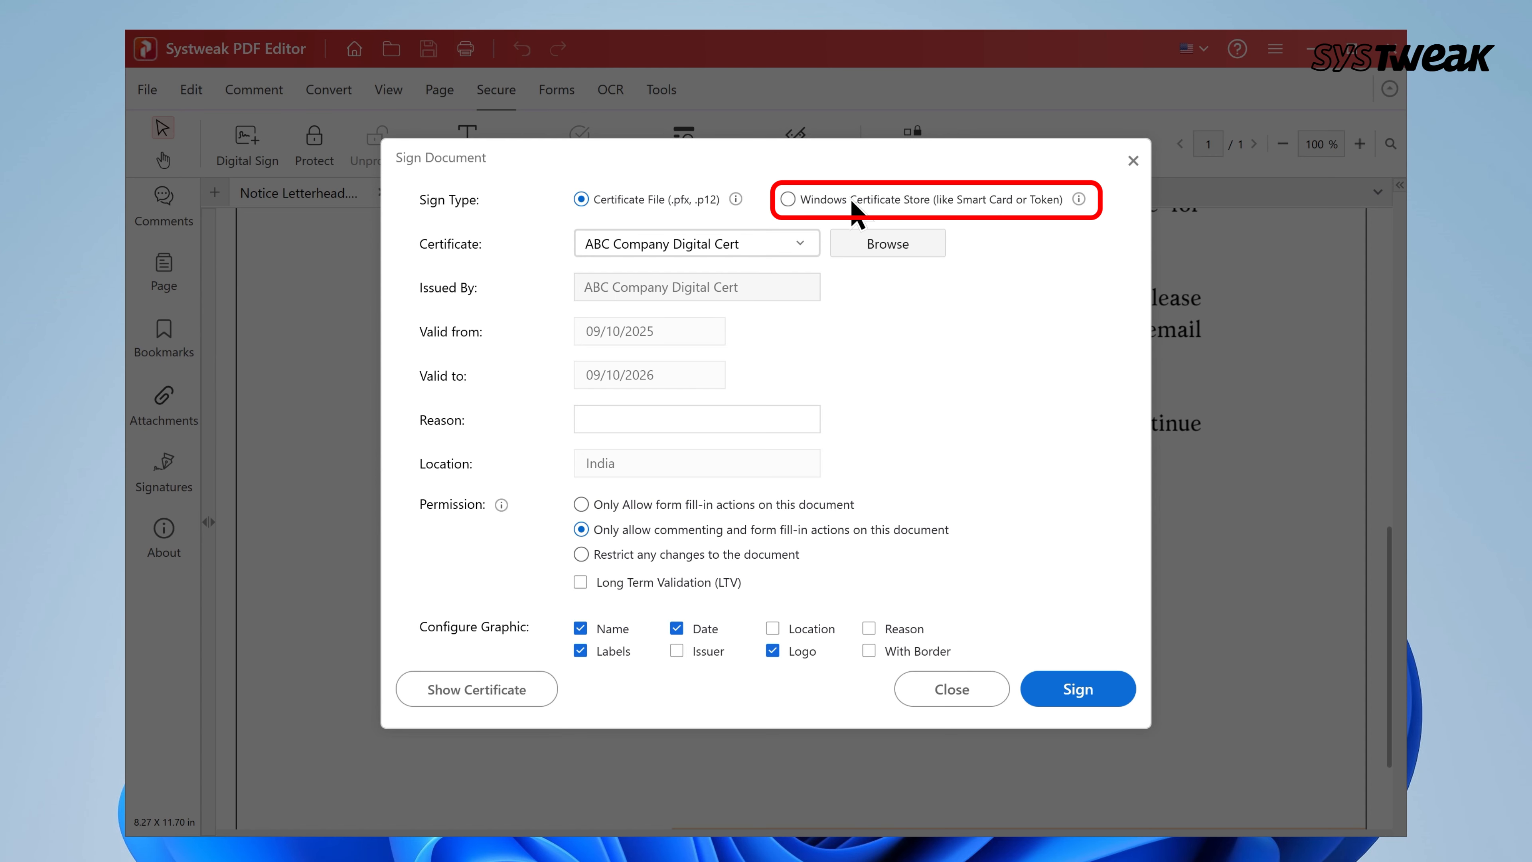
left_click(607, 424)
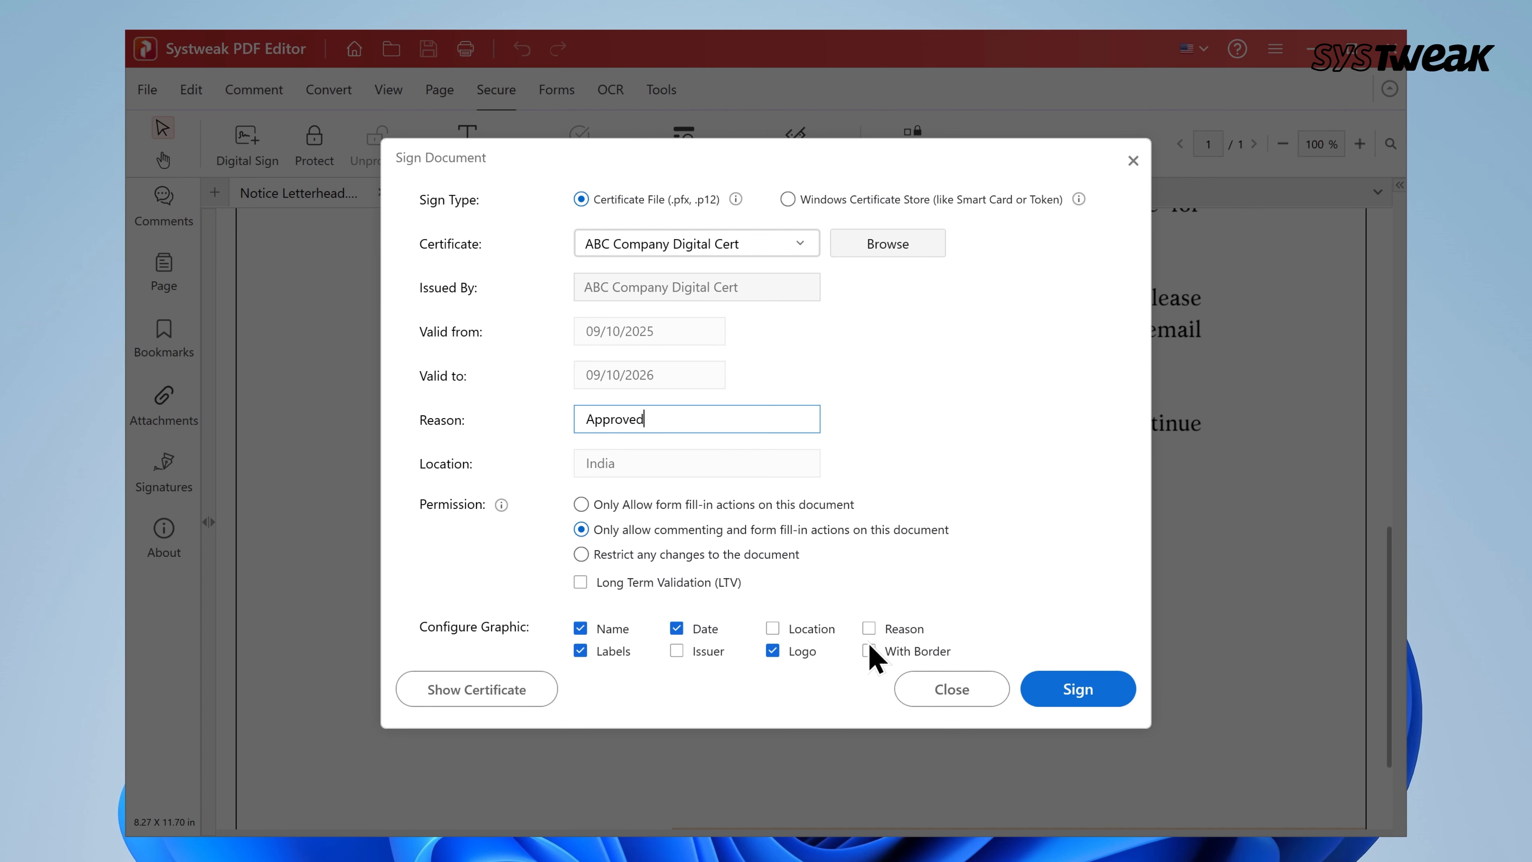
left_click(1078, 691)
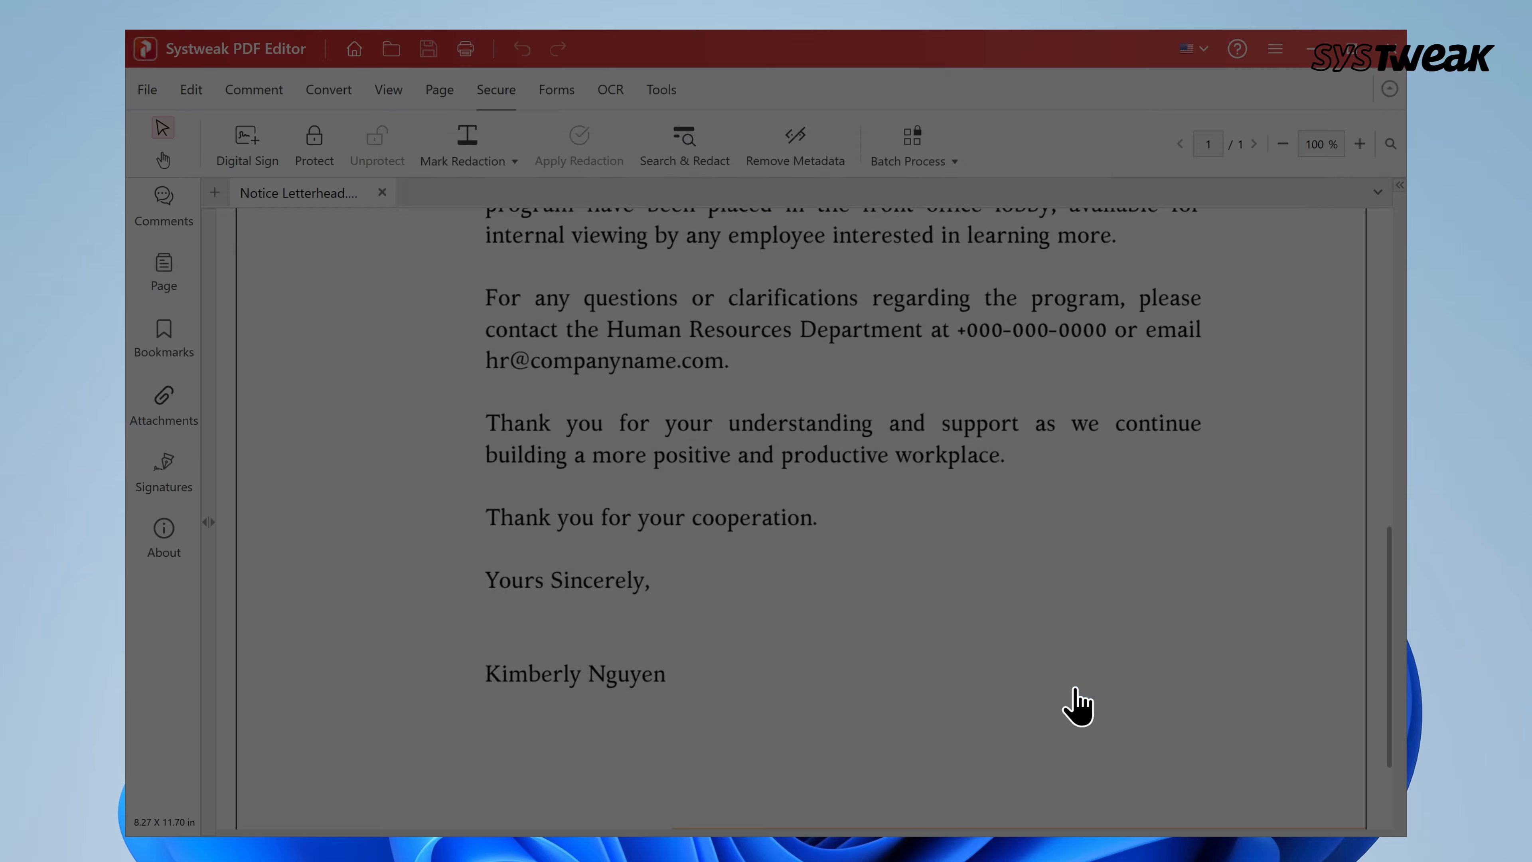
scroll(1149, 539, "down", 2)
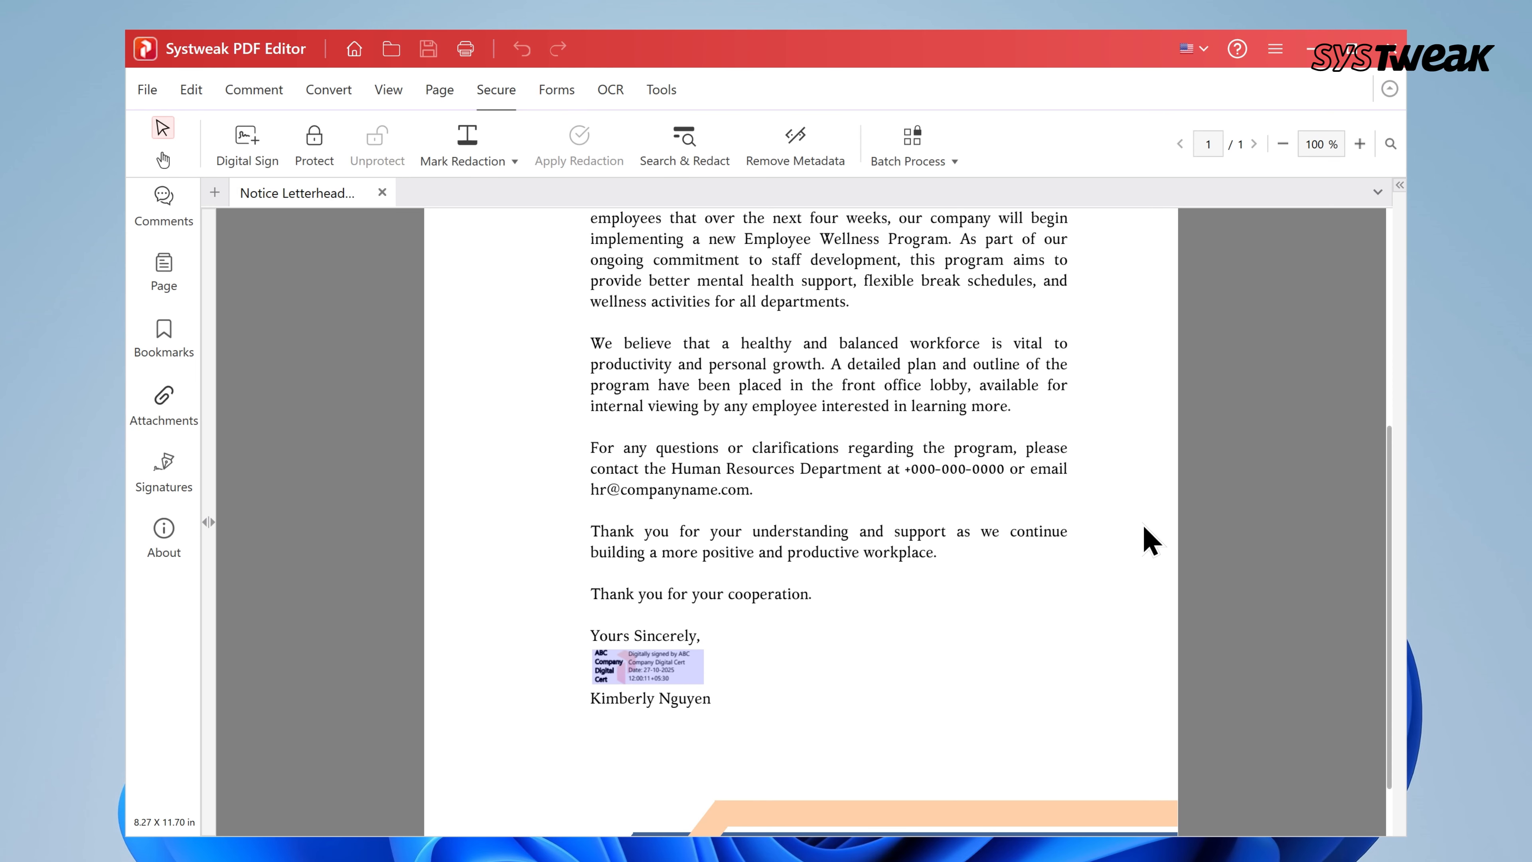
scroll(703, 702, "up", 1, "ctrl")
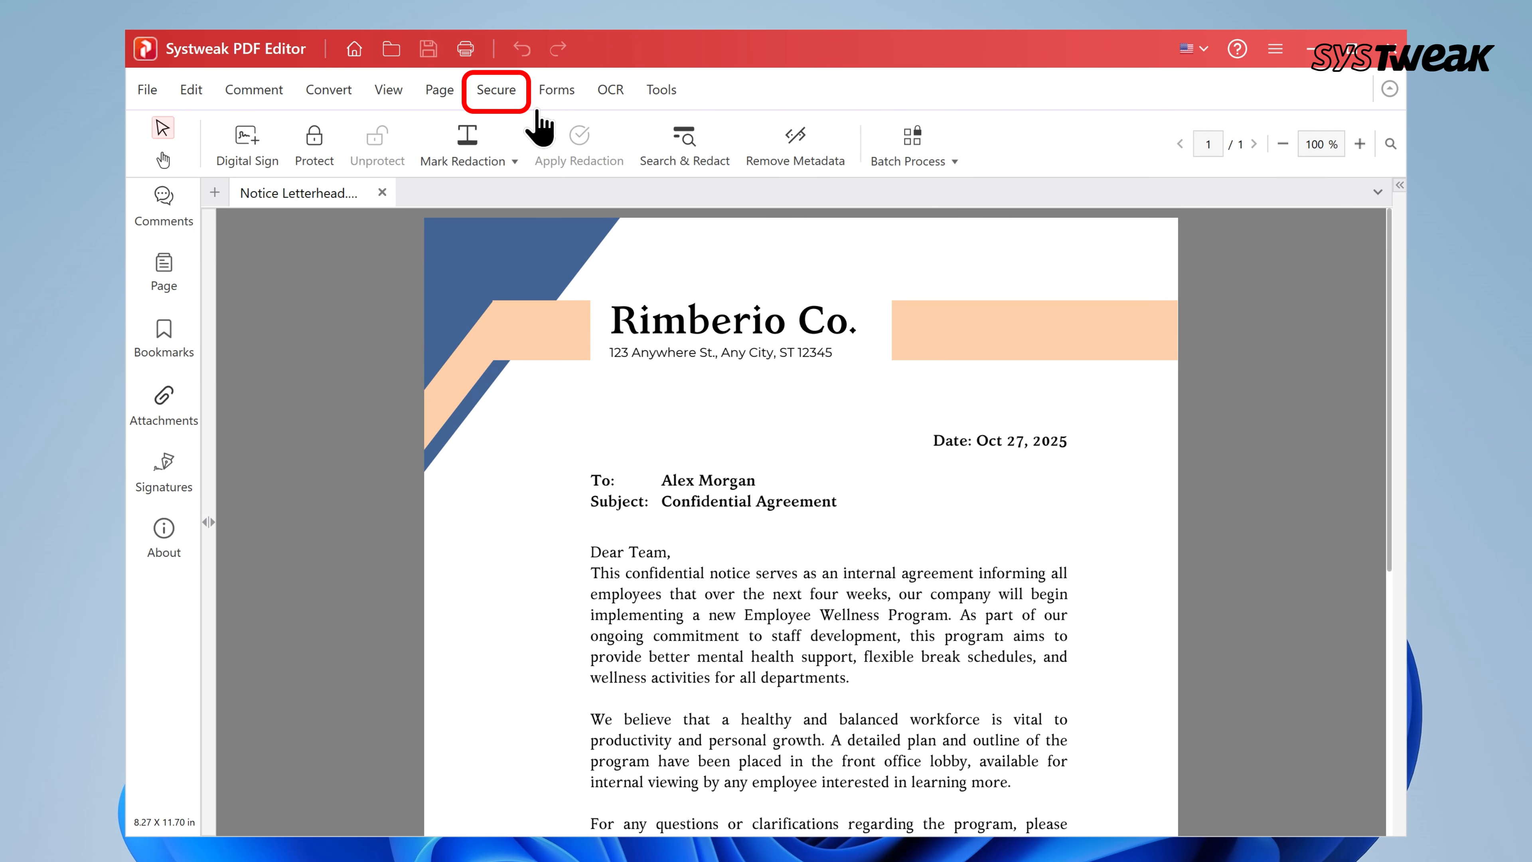
White out the HR phone number in the contact line
left_click(482, 151)
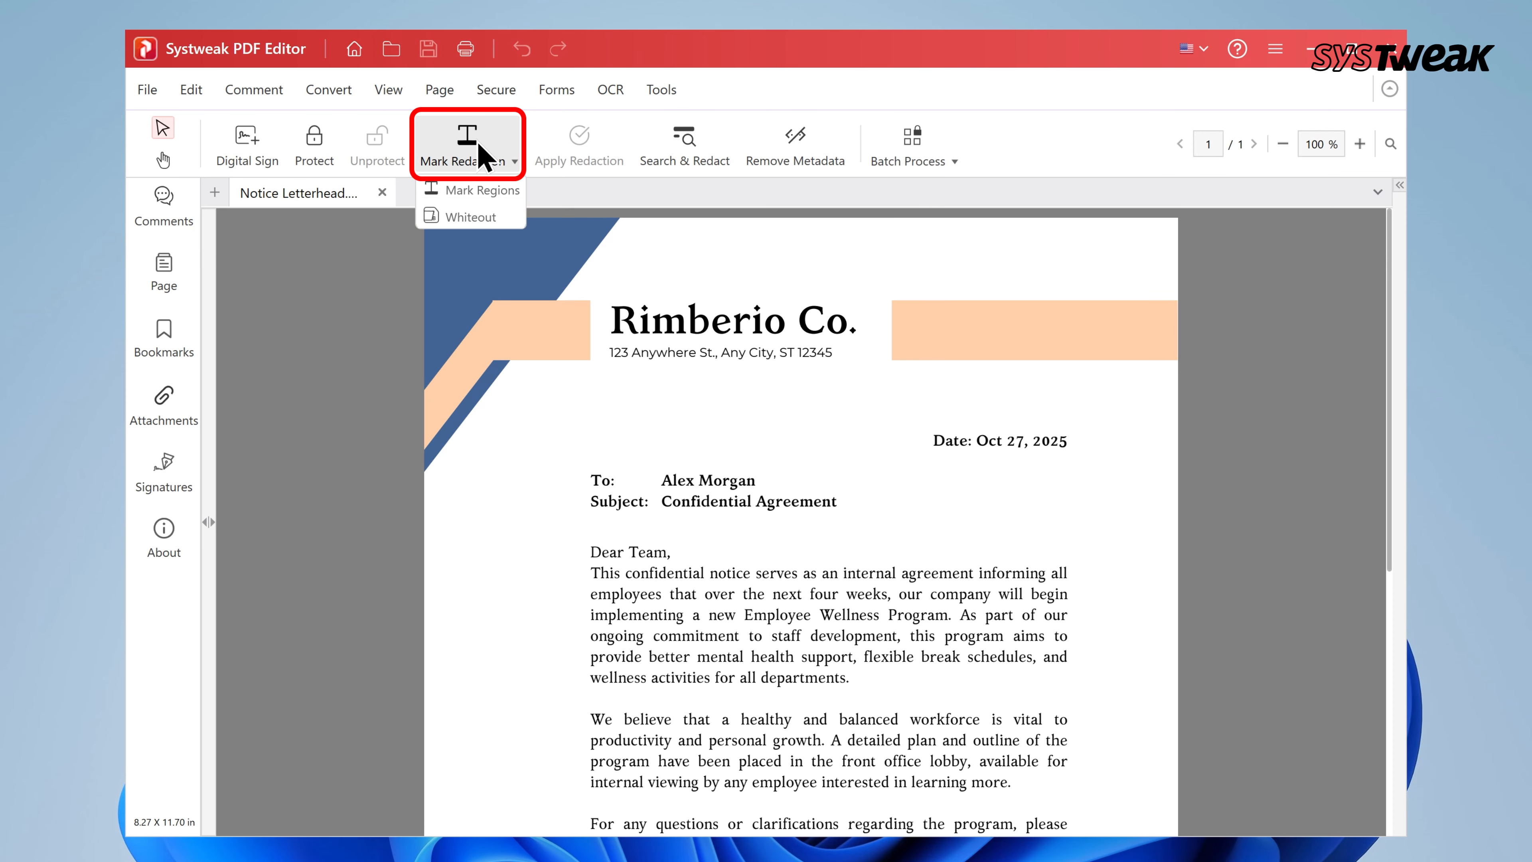
left_click(465, 219)
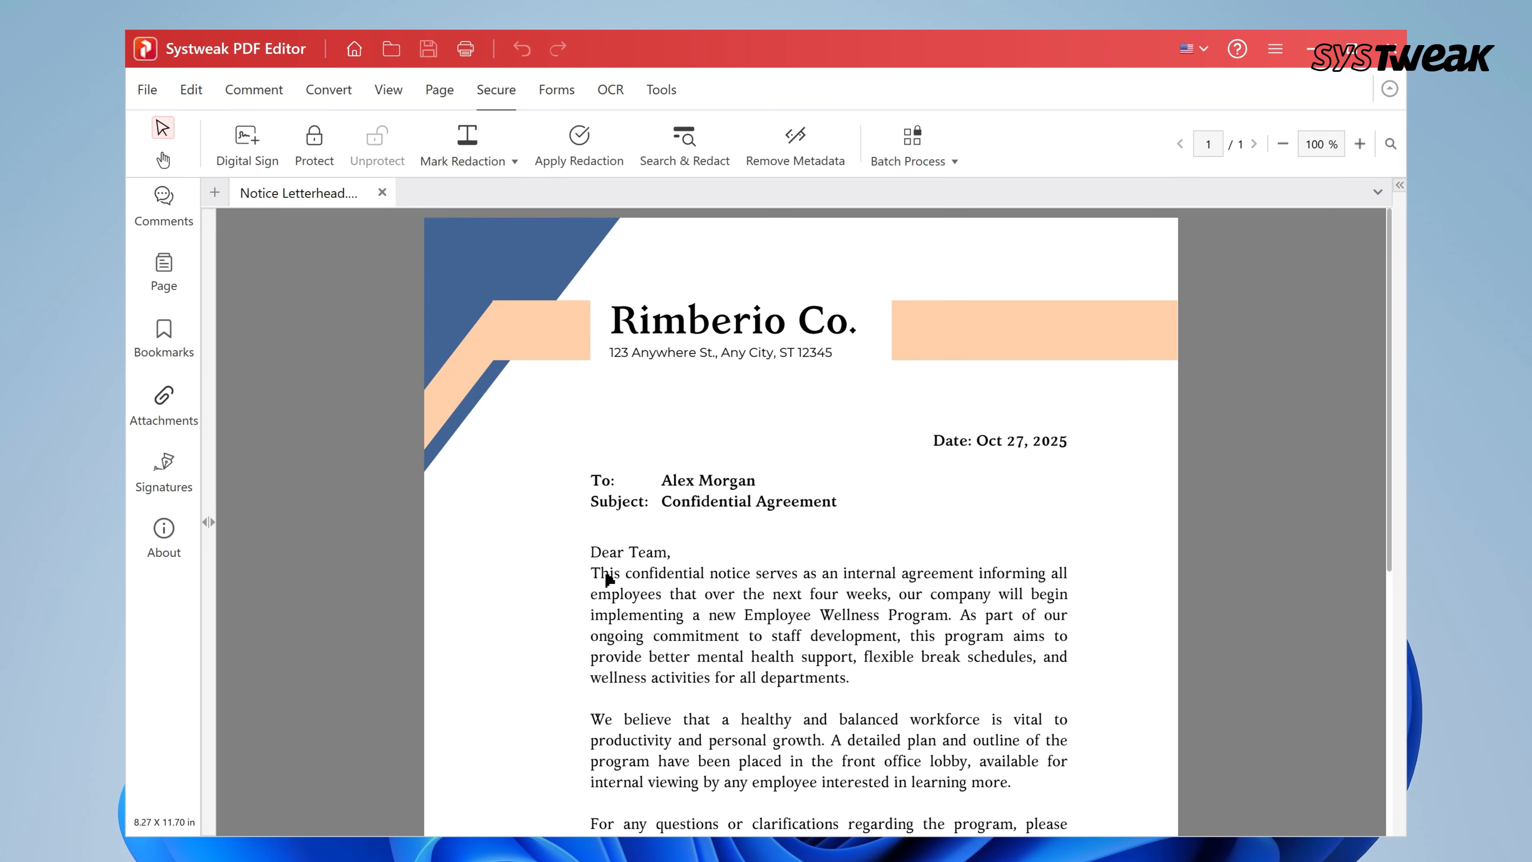
scroll(609, 579, "down", 5)
left_click_drag(900, 520, 1014, 547)
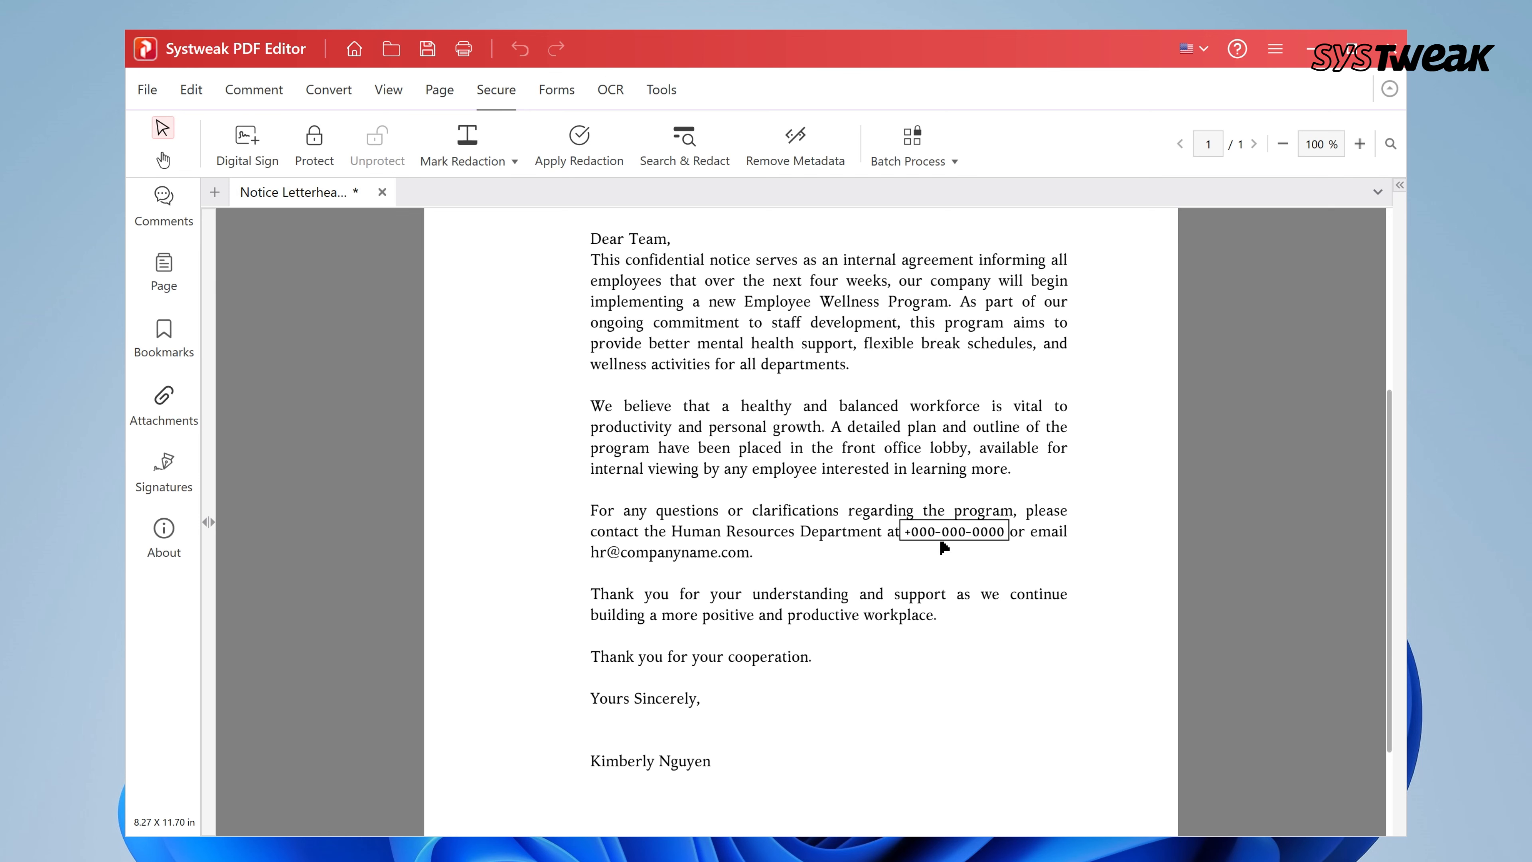
Black out the HR email address and apply the redactions permanently
left_click(463, 156)
left_click(440, 192)
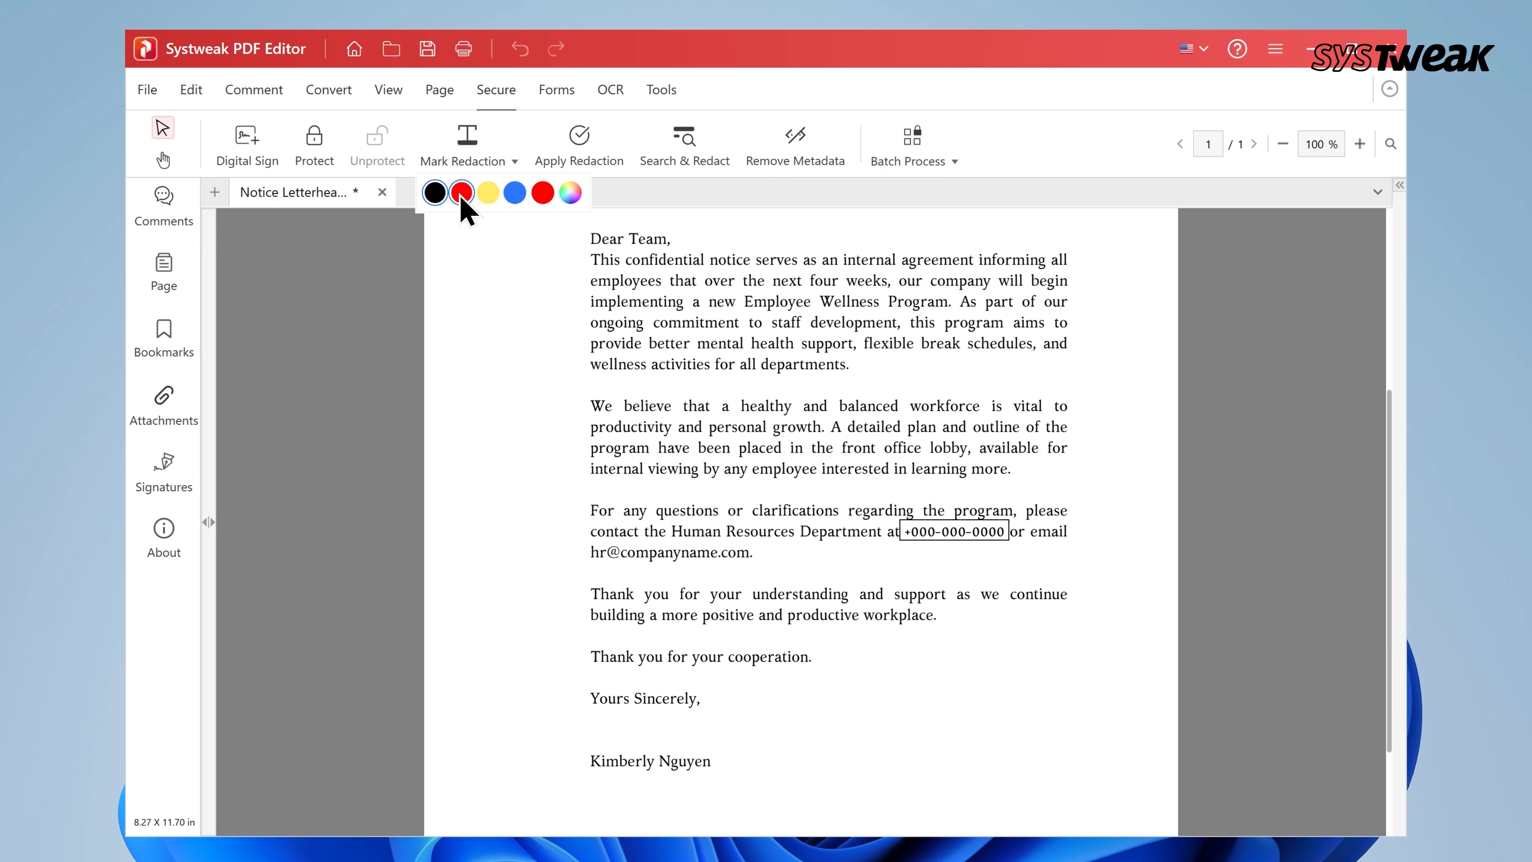
left_click(435, 193)
left_click_drag(593, 556, 747, 562)
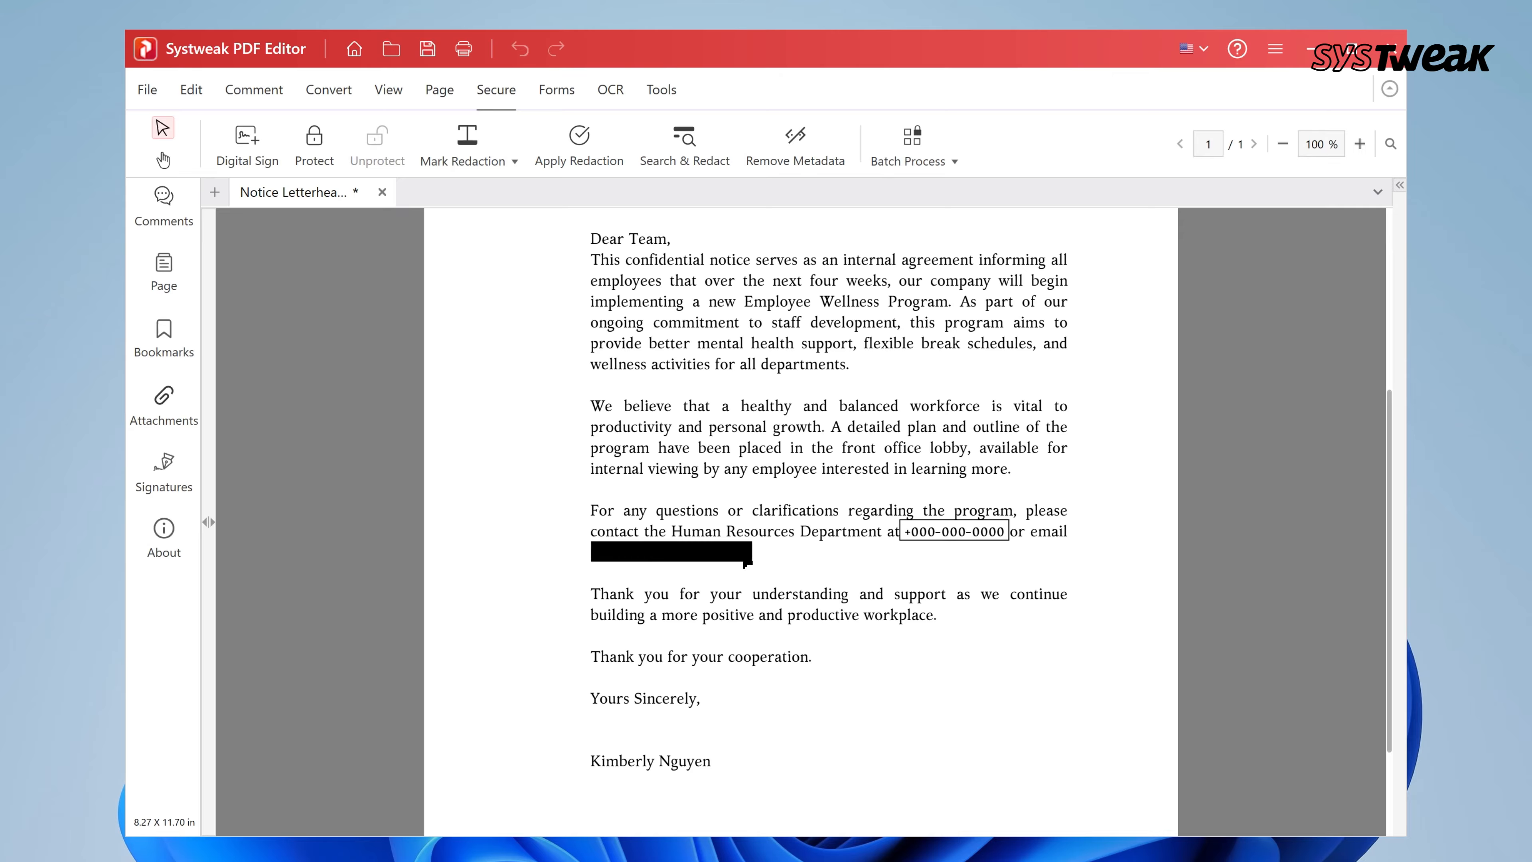
left_click(577, 158)
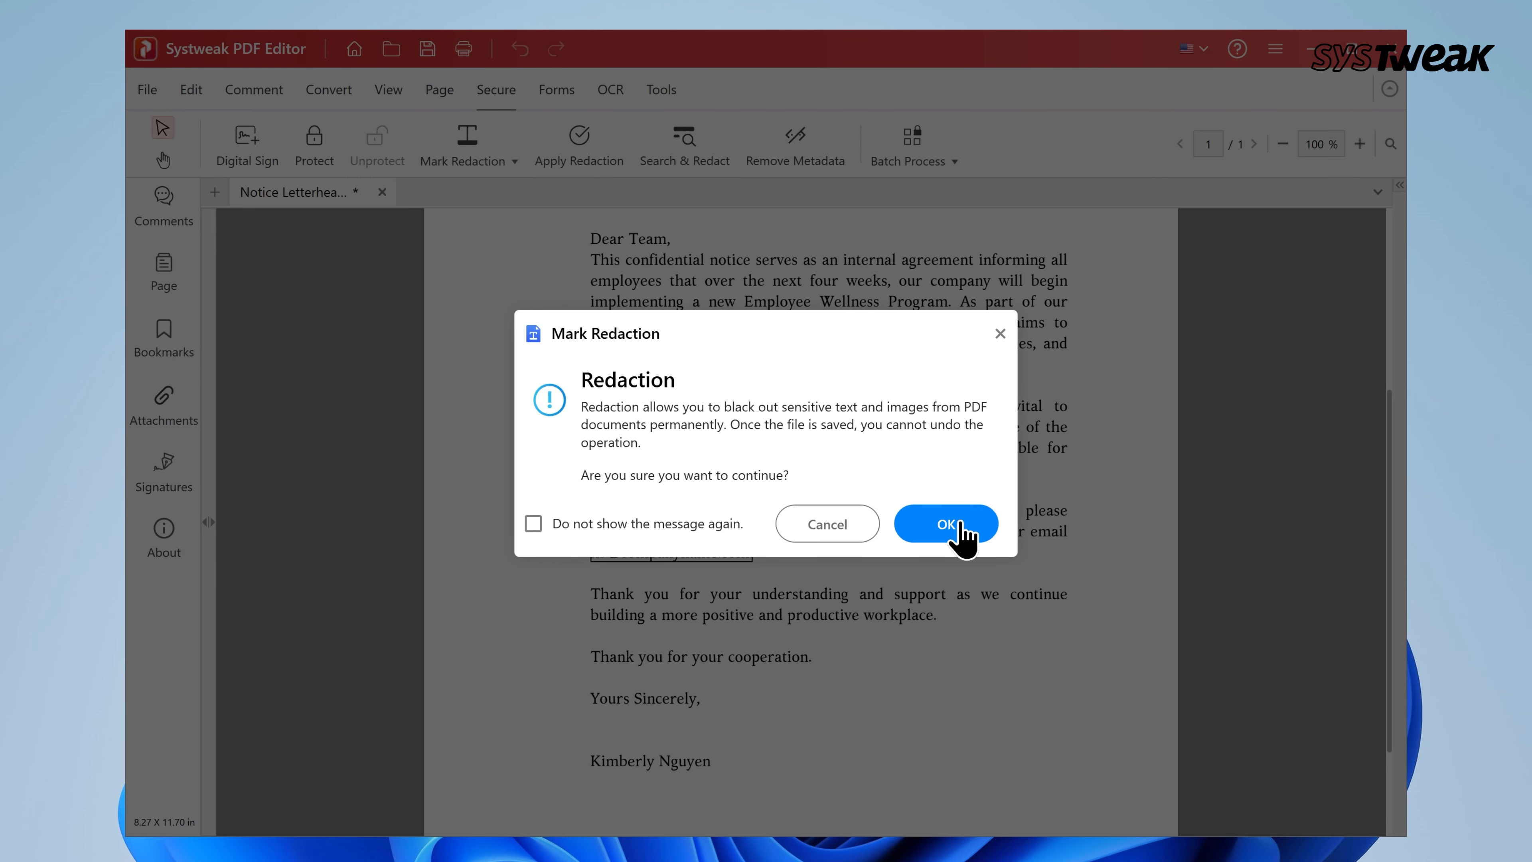
left_click(947, 524)
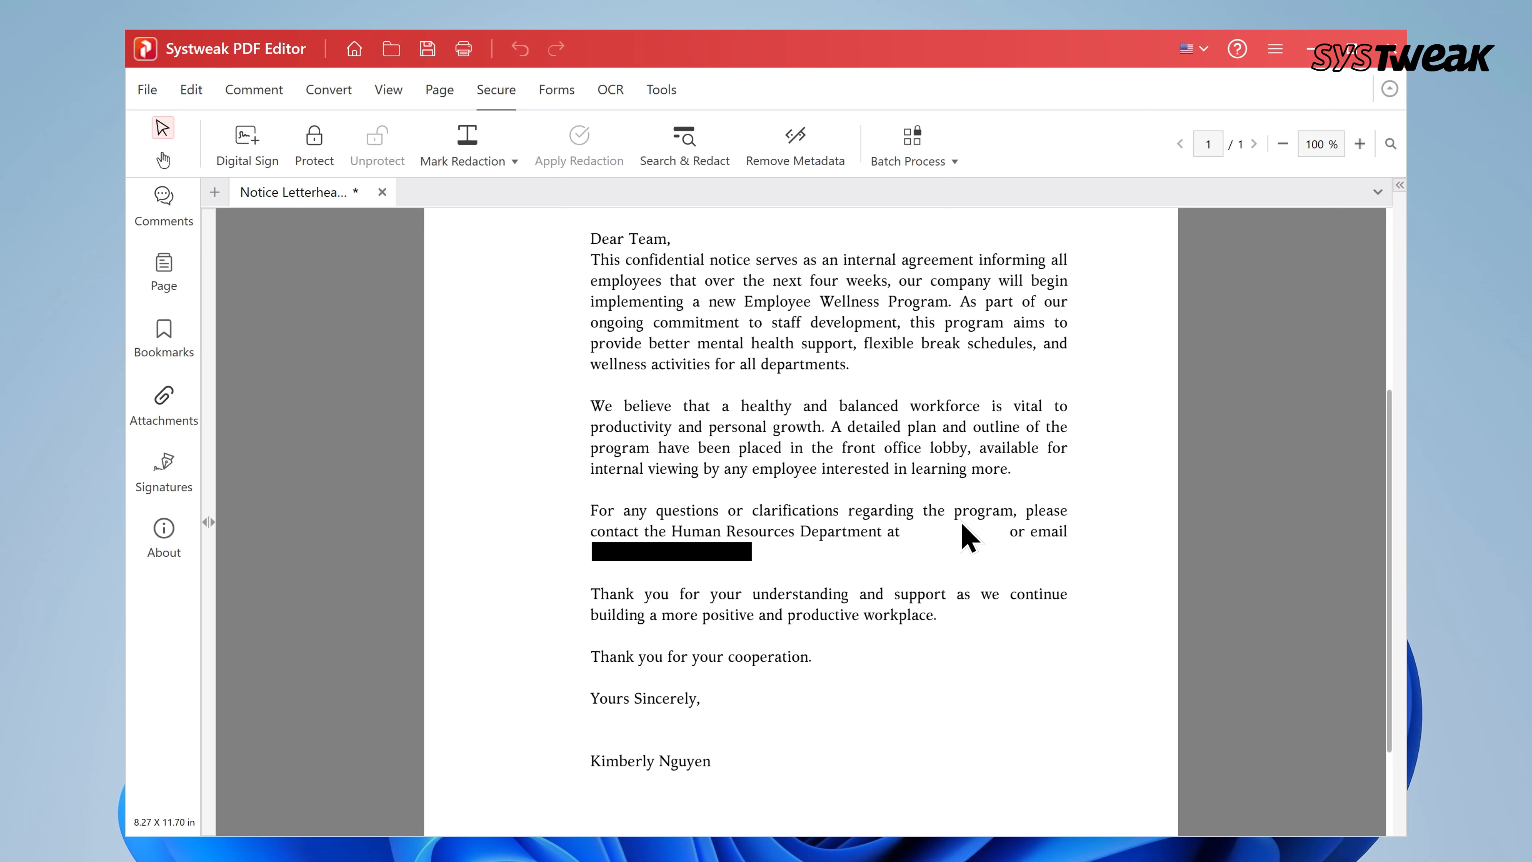
Search the letter for 'email' and permanently redact the one match found
left_click(685, 144)
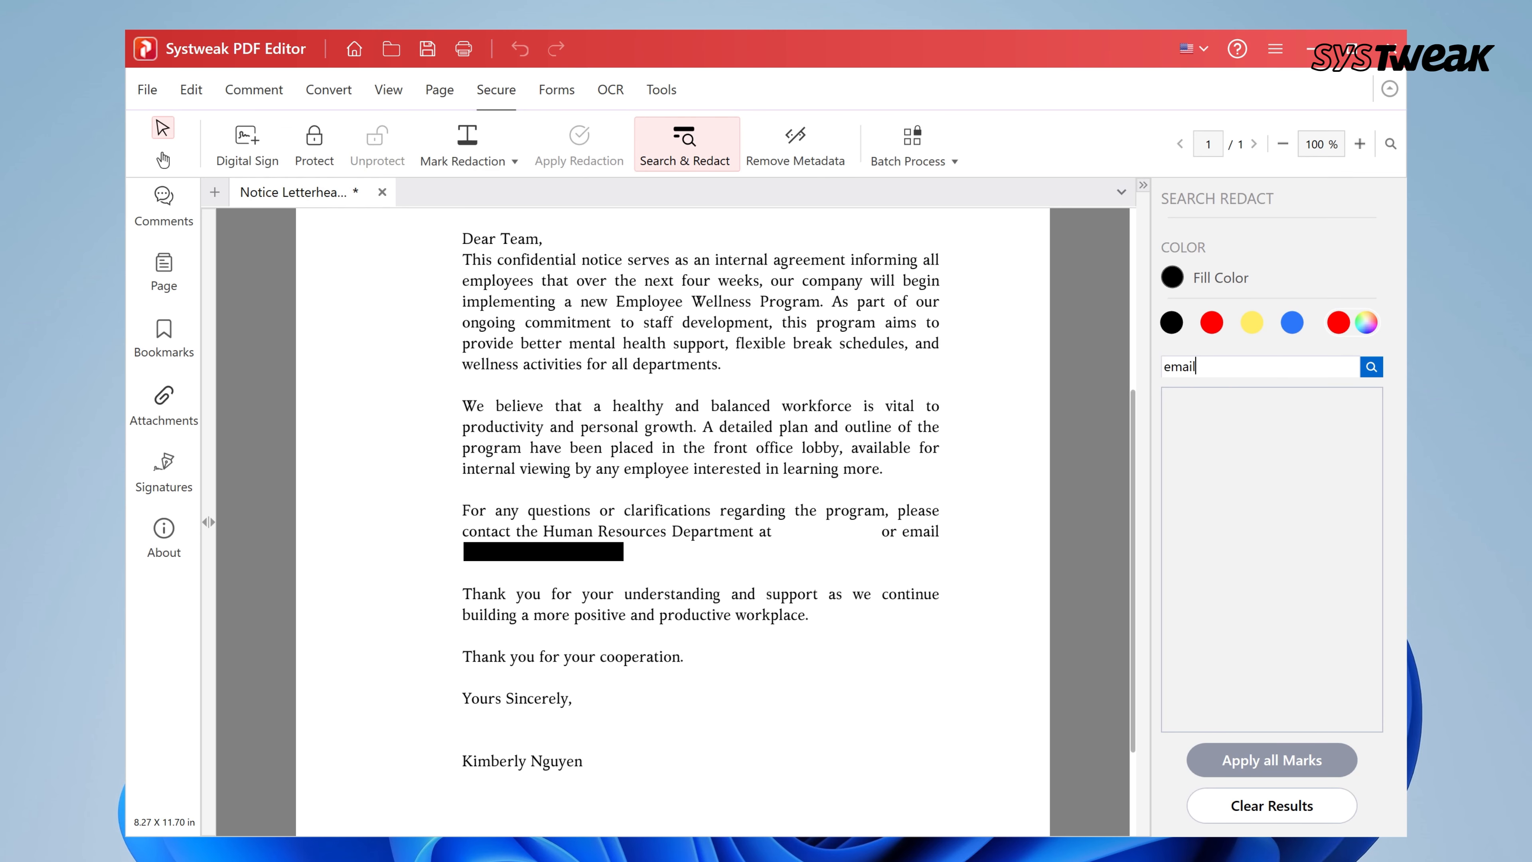
left_click(1372, 366)
left_click(1261, 404)
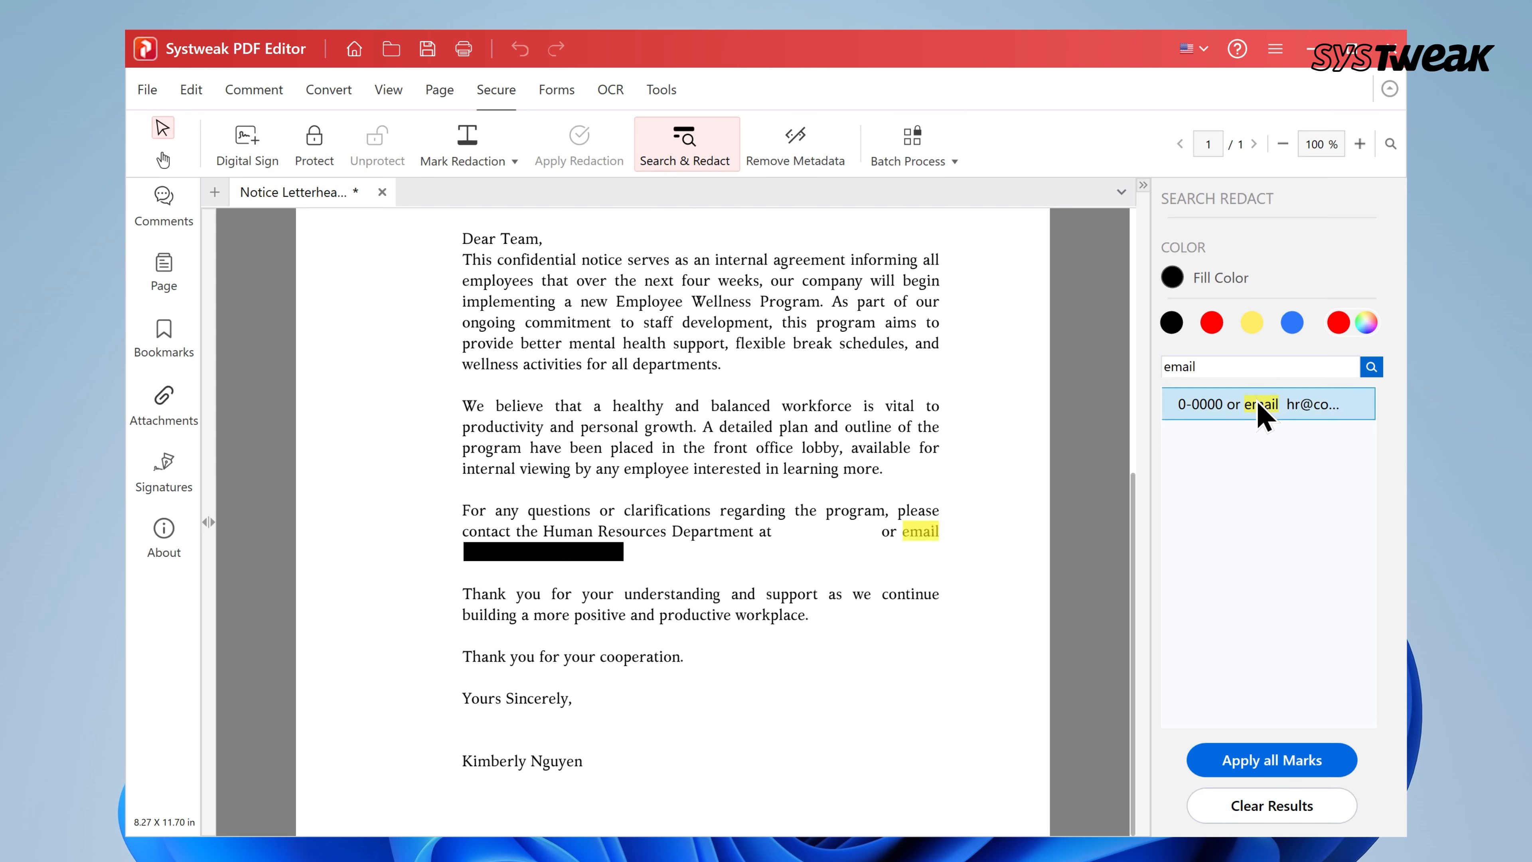
left_click(1273, 761)
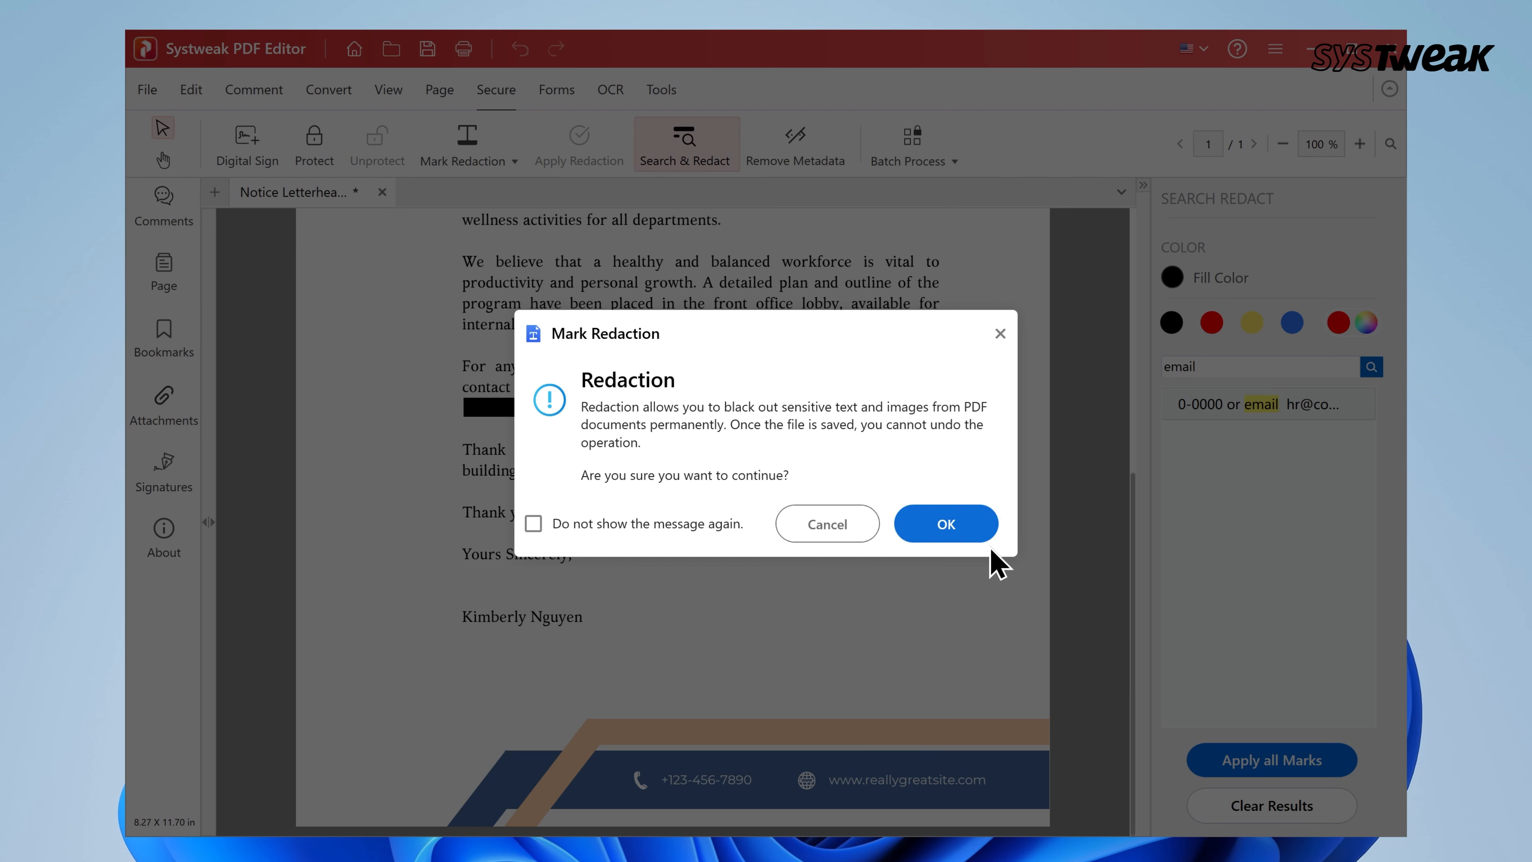
left_click(958, 528)
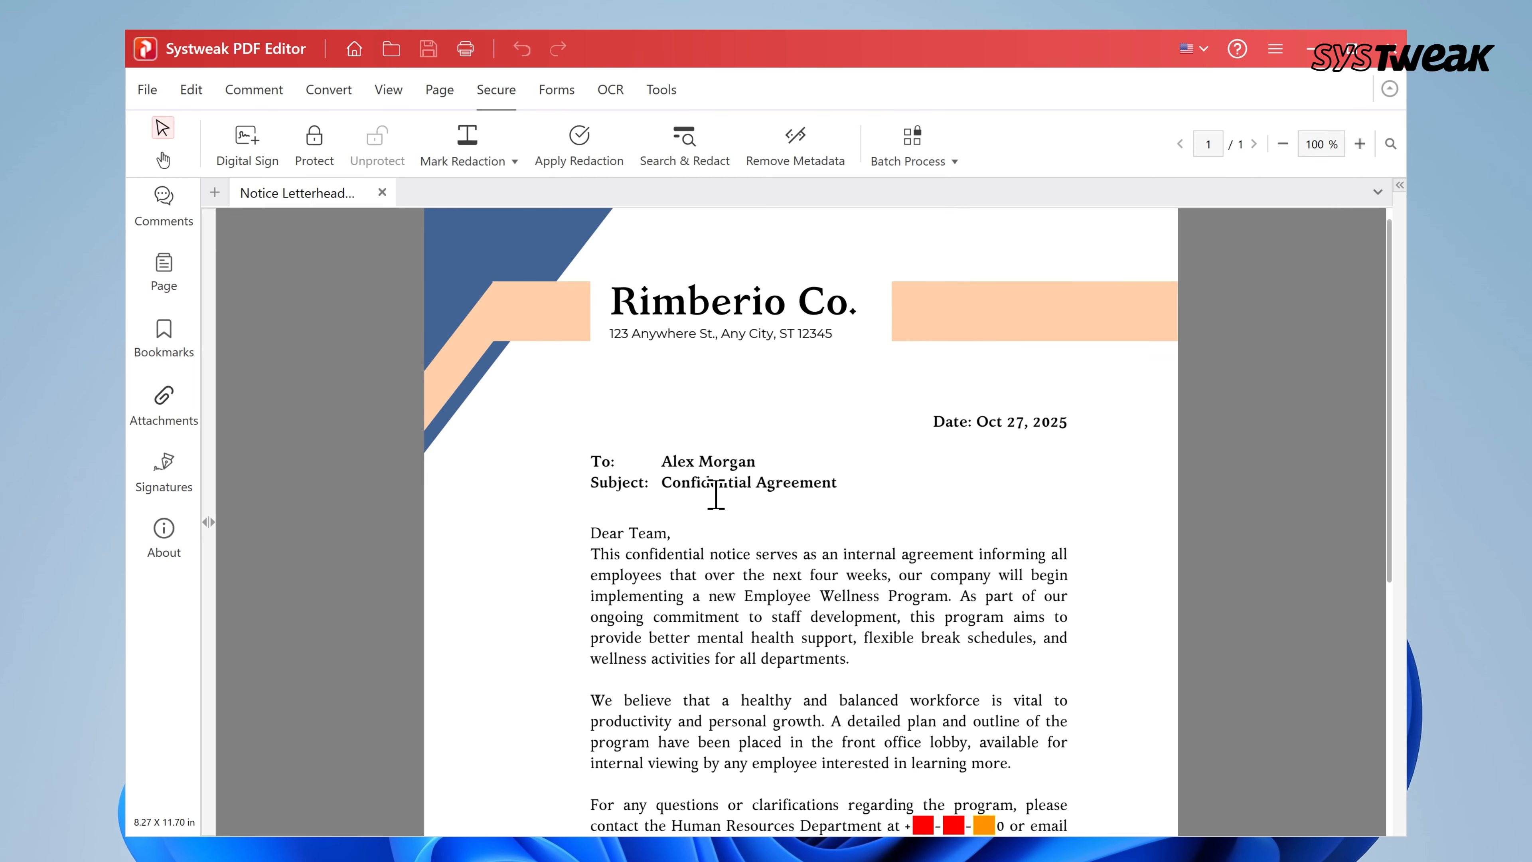
Review the letter's author and producer details in Document Properties
left_click(145, 97)
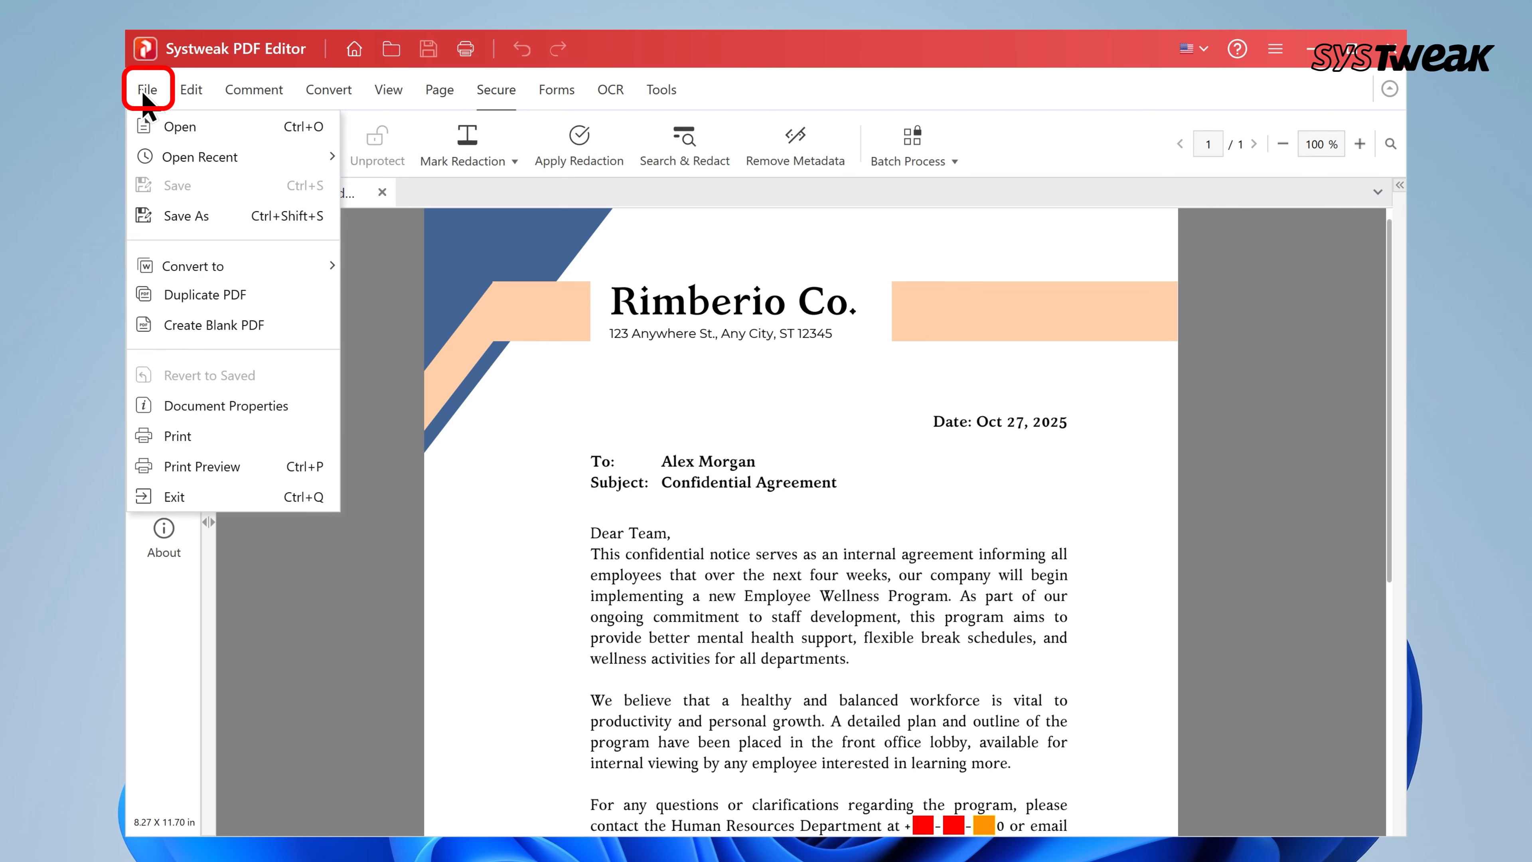
left_click(202, 405)
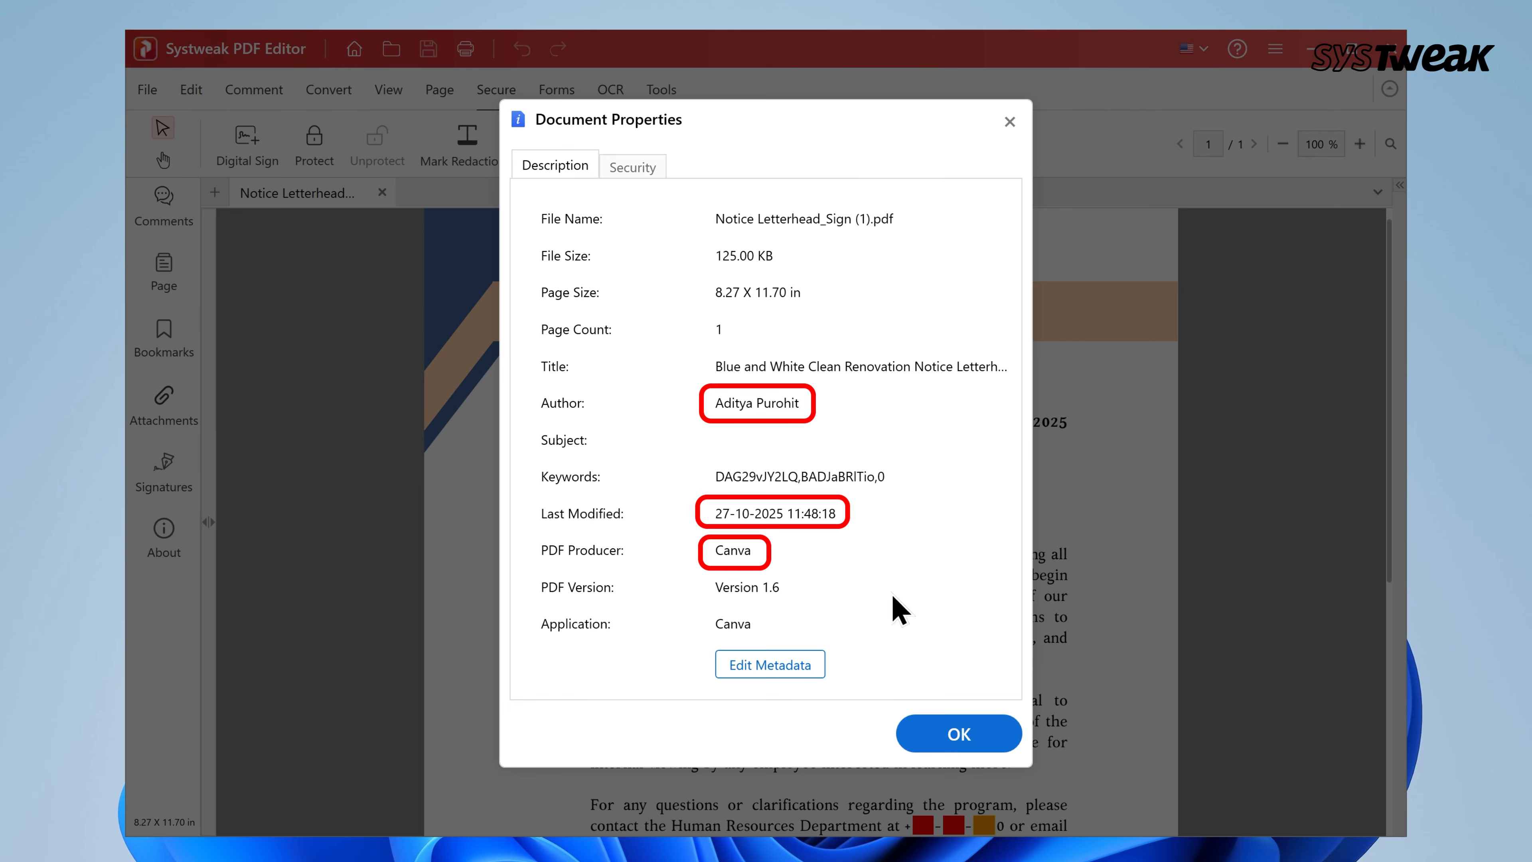
left_click(959, 733)
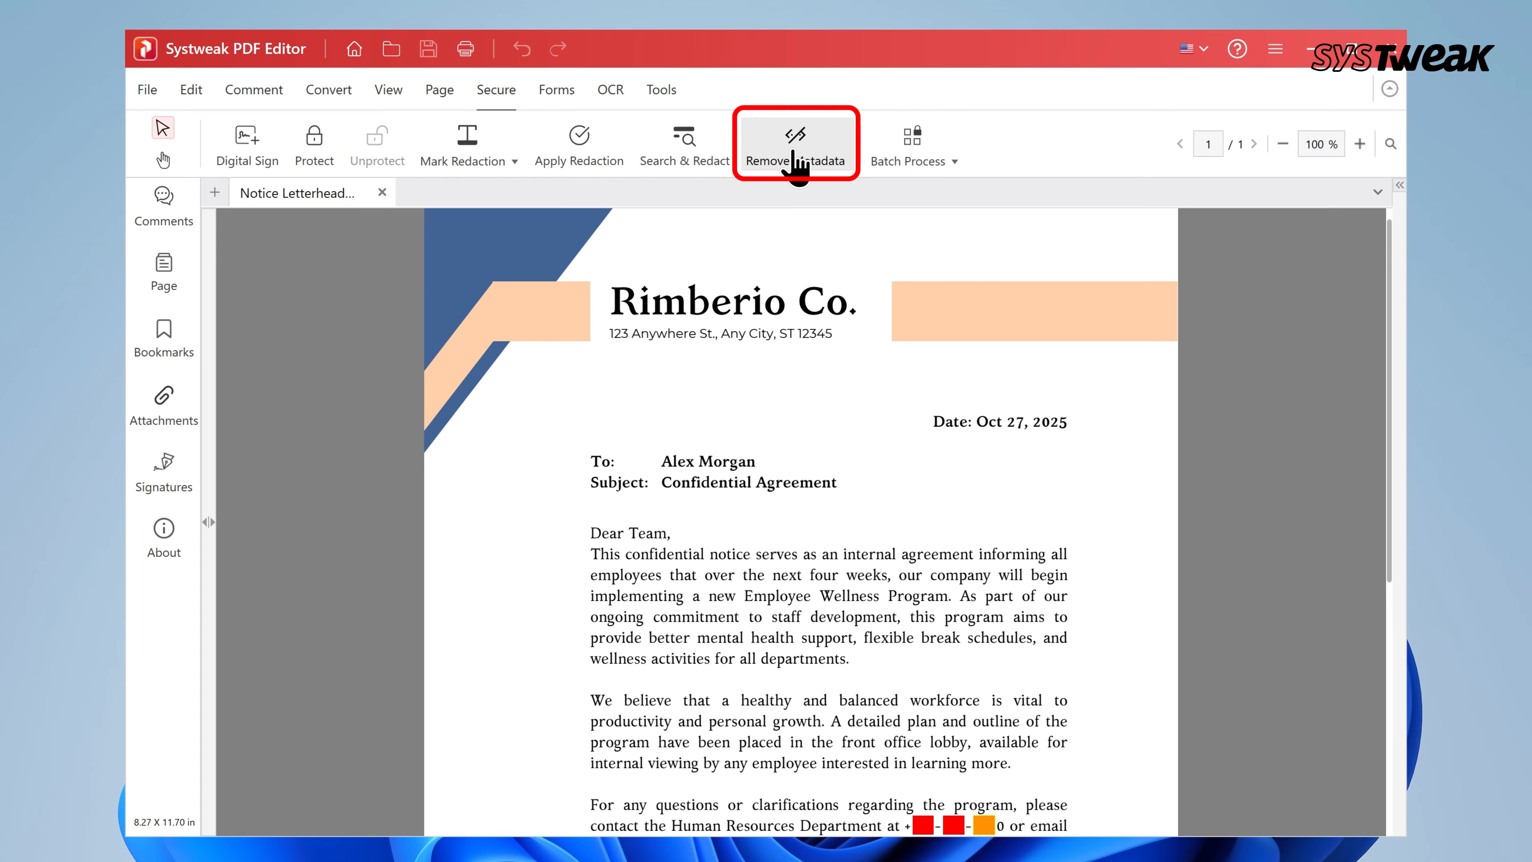
Remove all metadata and verify the emptied Document Properties
left_click(797, 161)
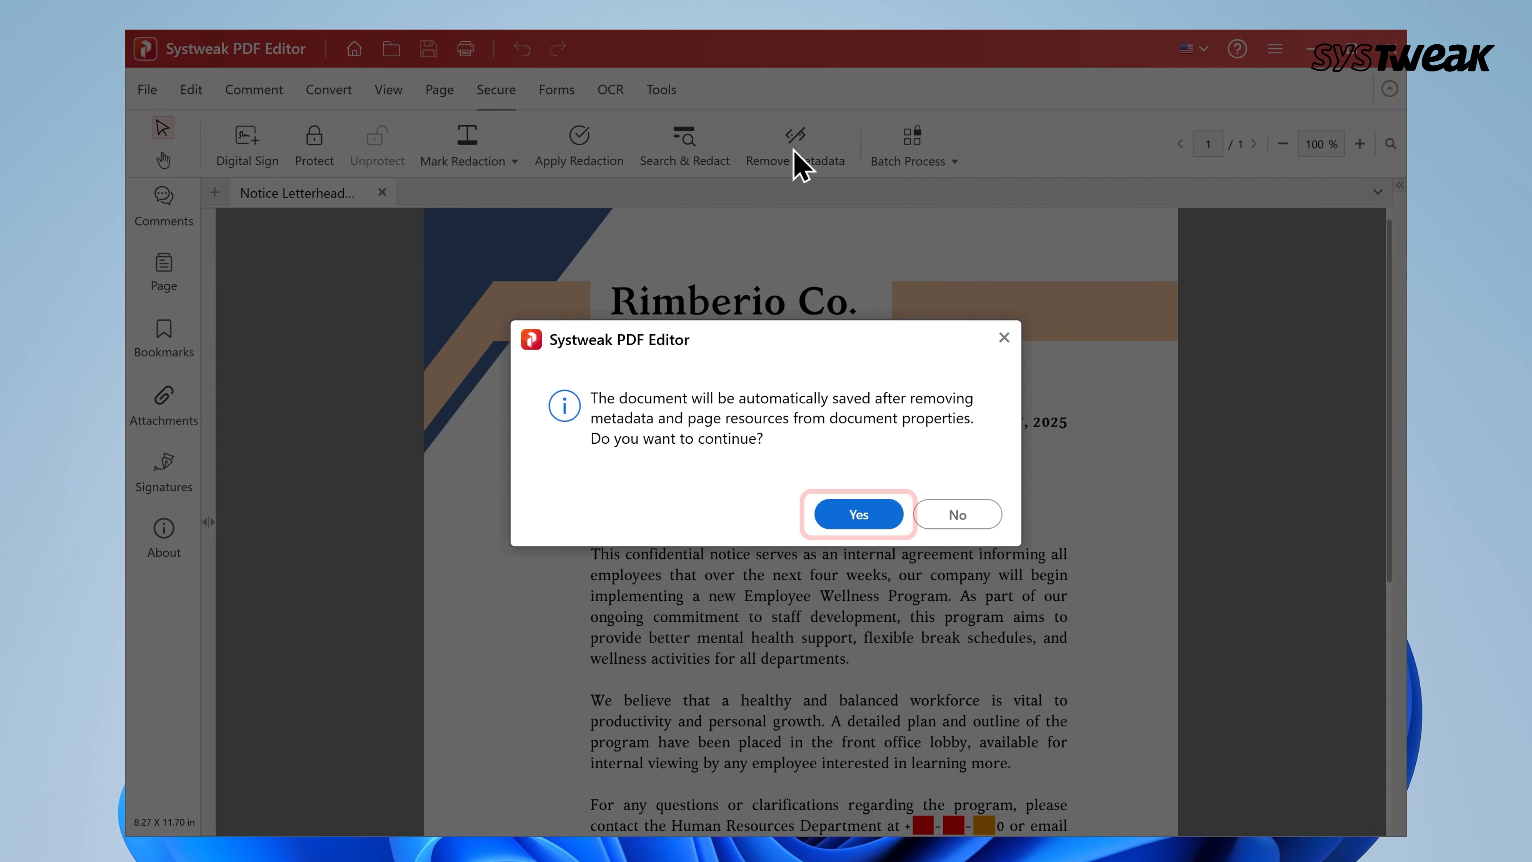
left_click(859, 516)
left_click(148, 89)
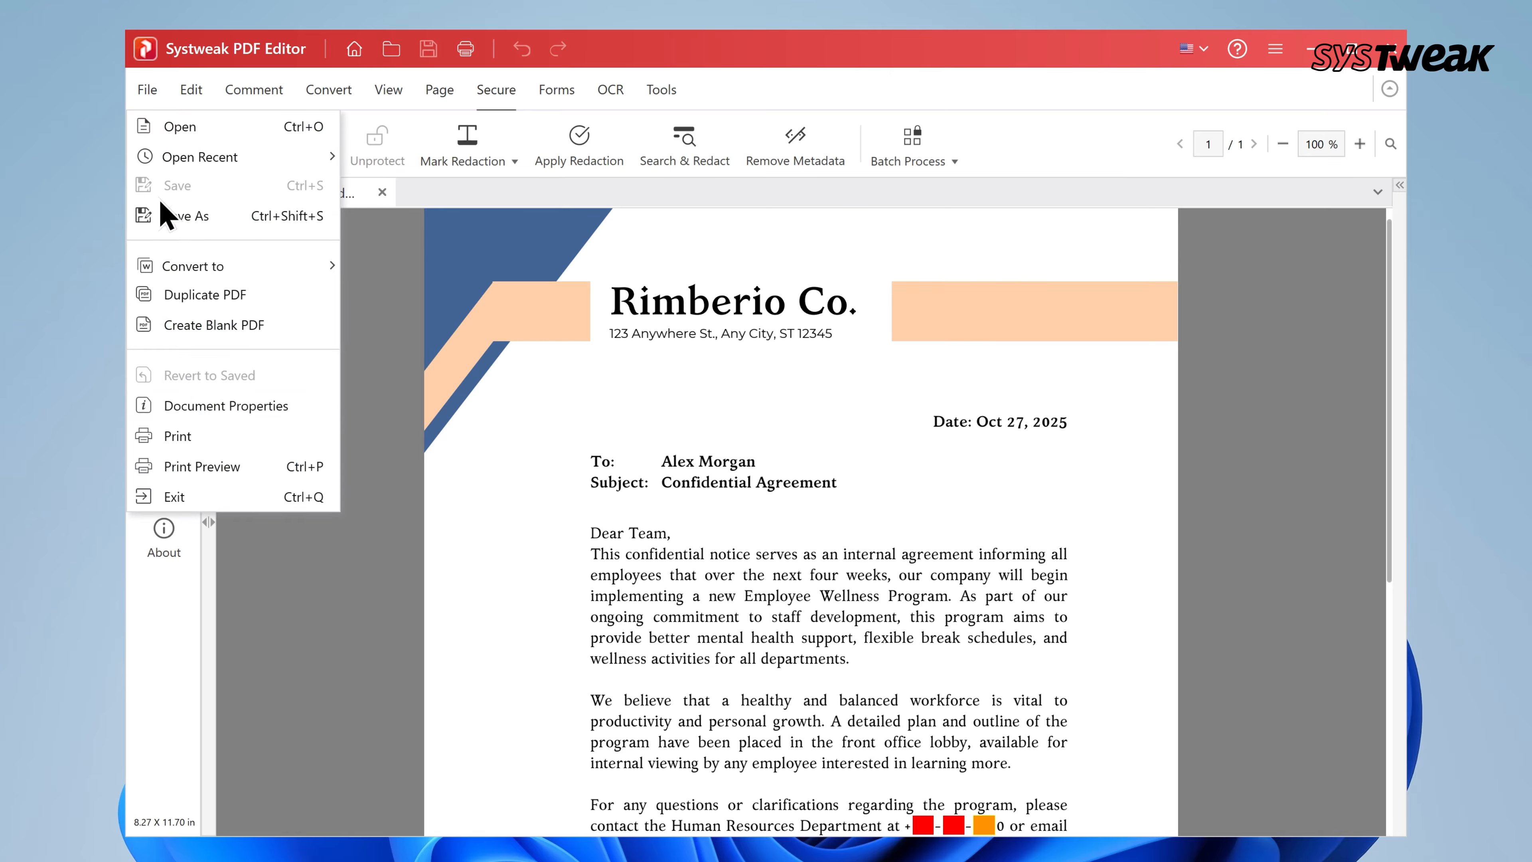
left_click(211, 408)
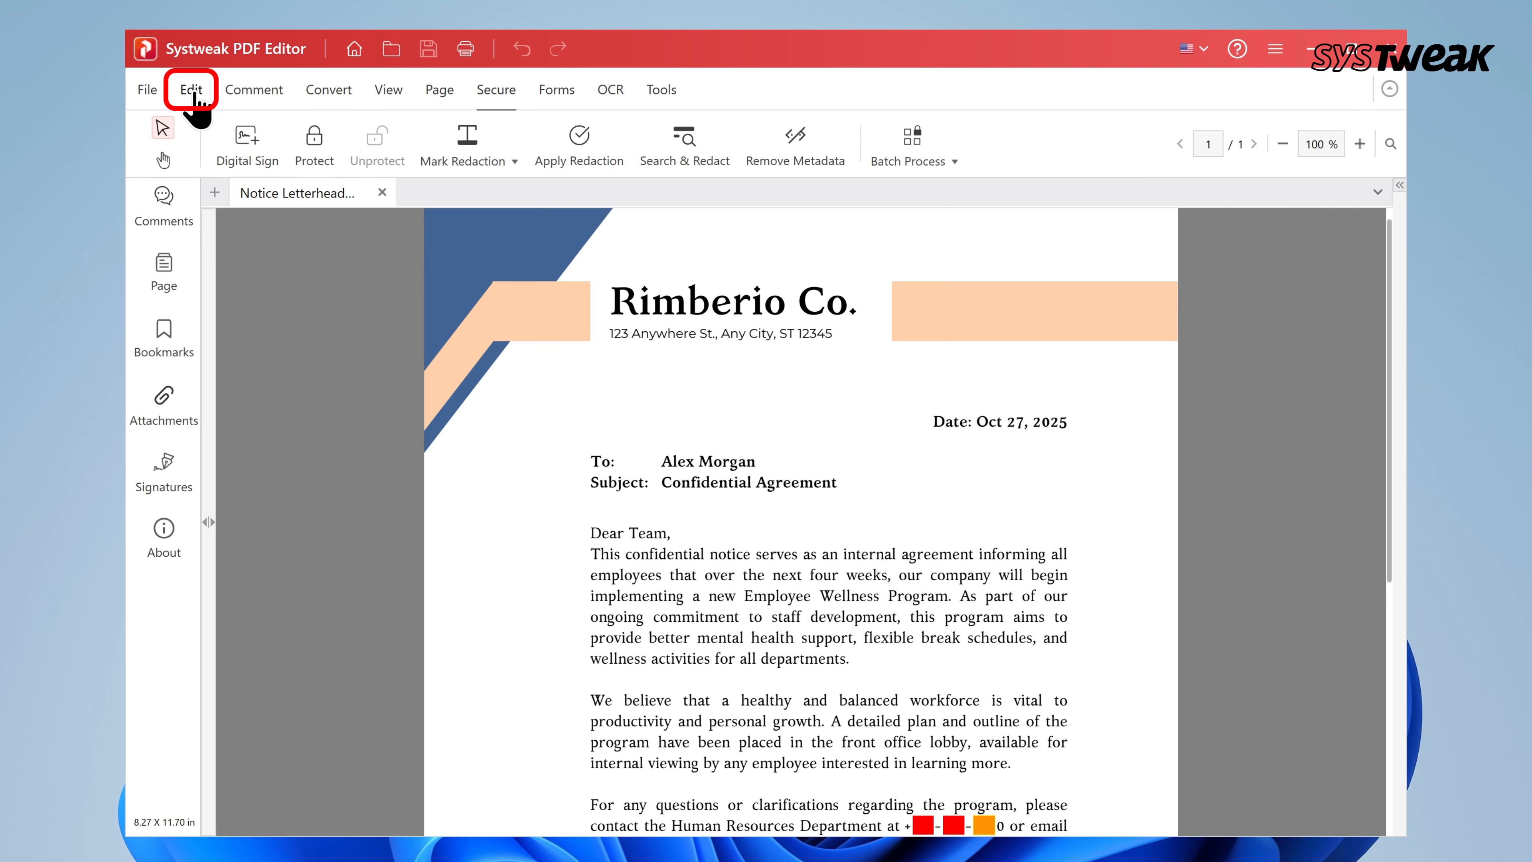
Start a new watermark on all pages with the text 'Confidential'
left_click(192, 91)
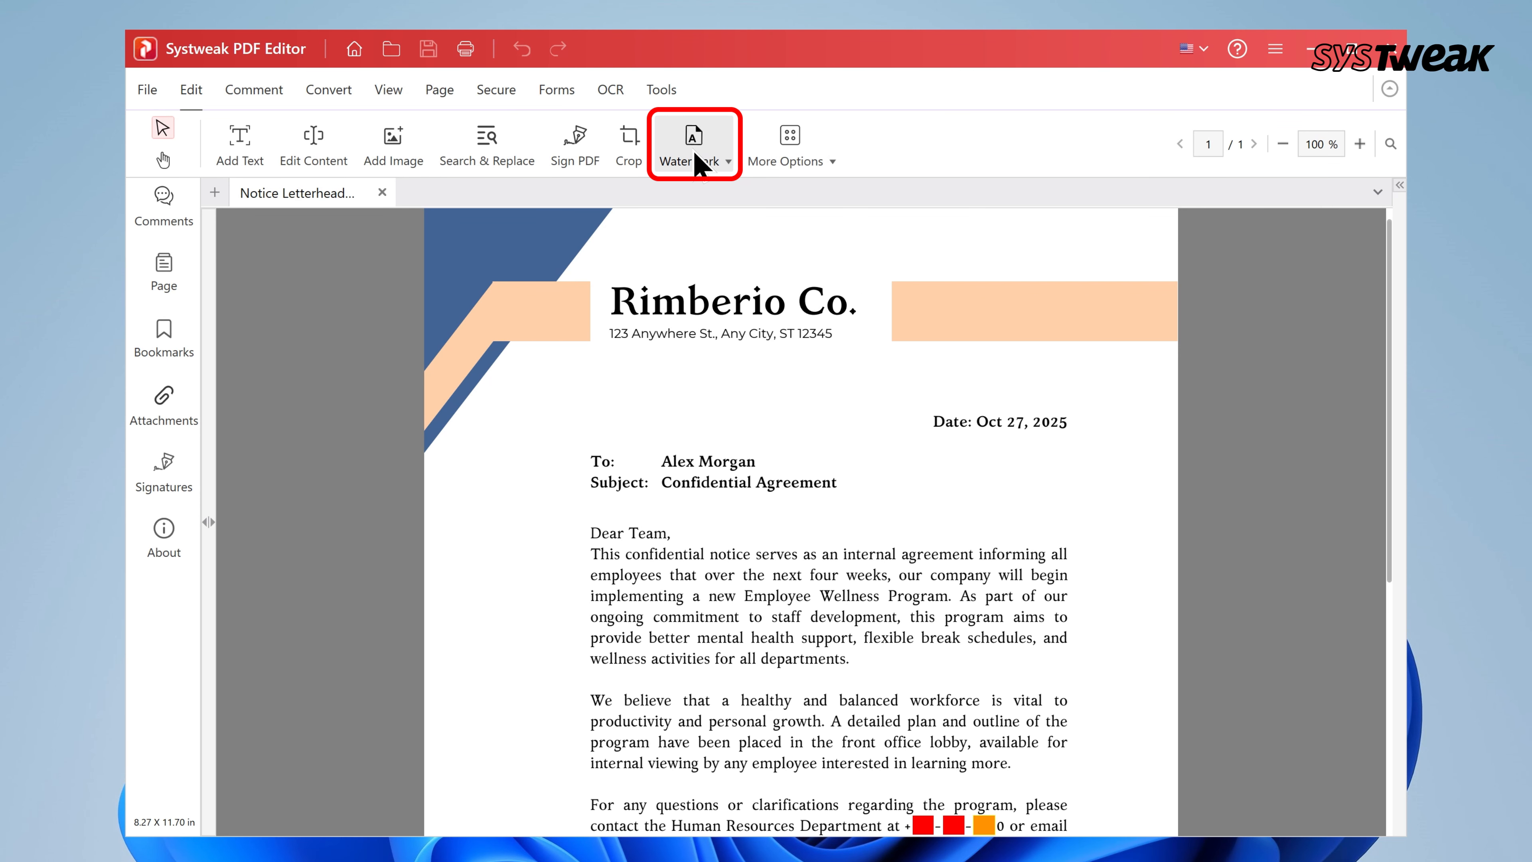
left_click(700, 163)
left_click(724, 187)
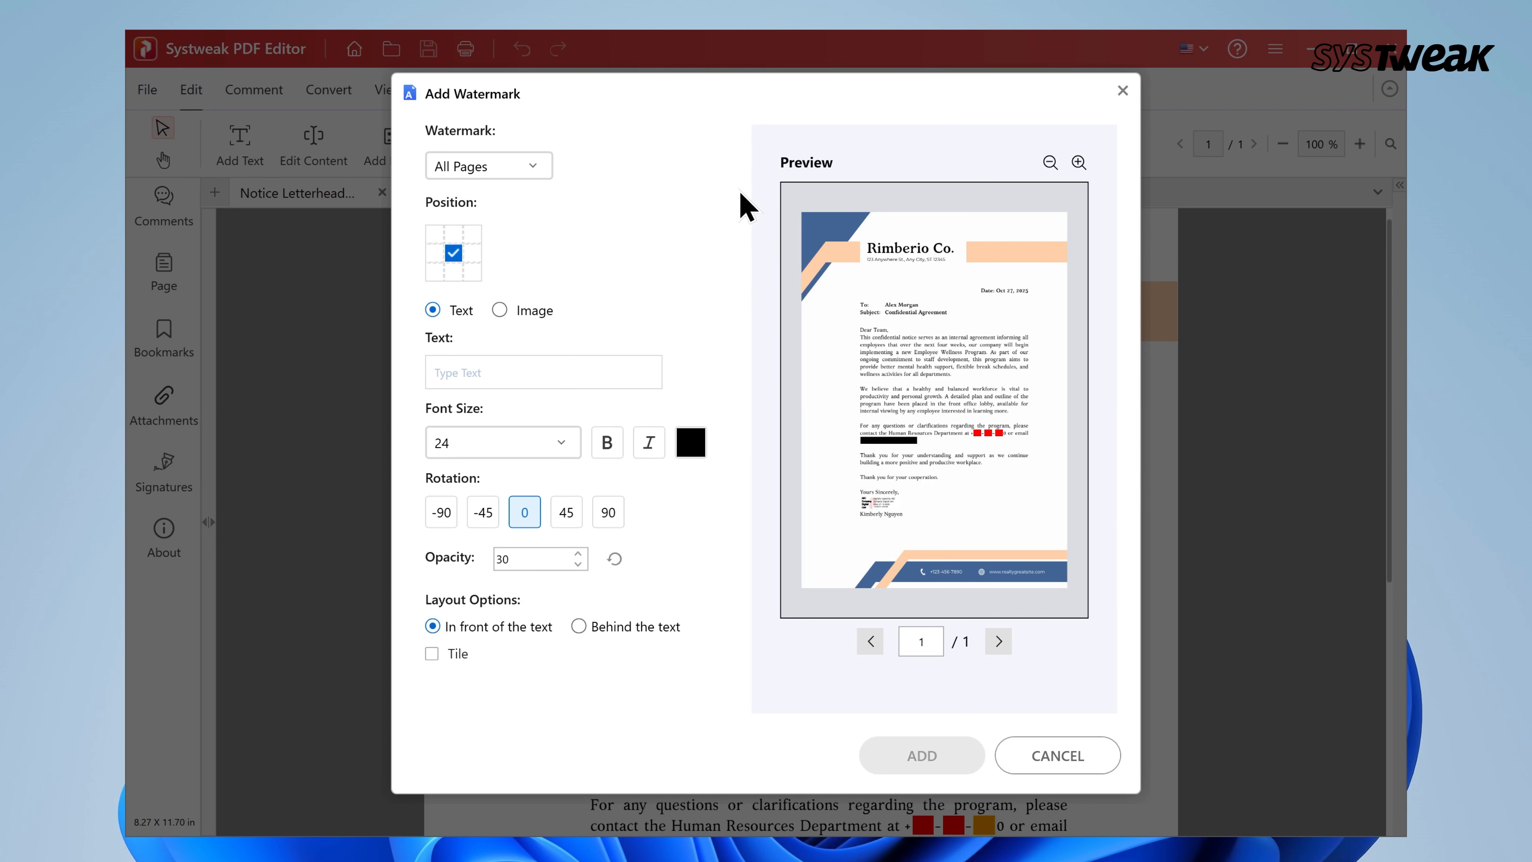
left_click(523, 170)
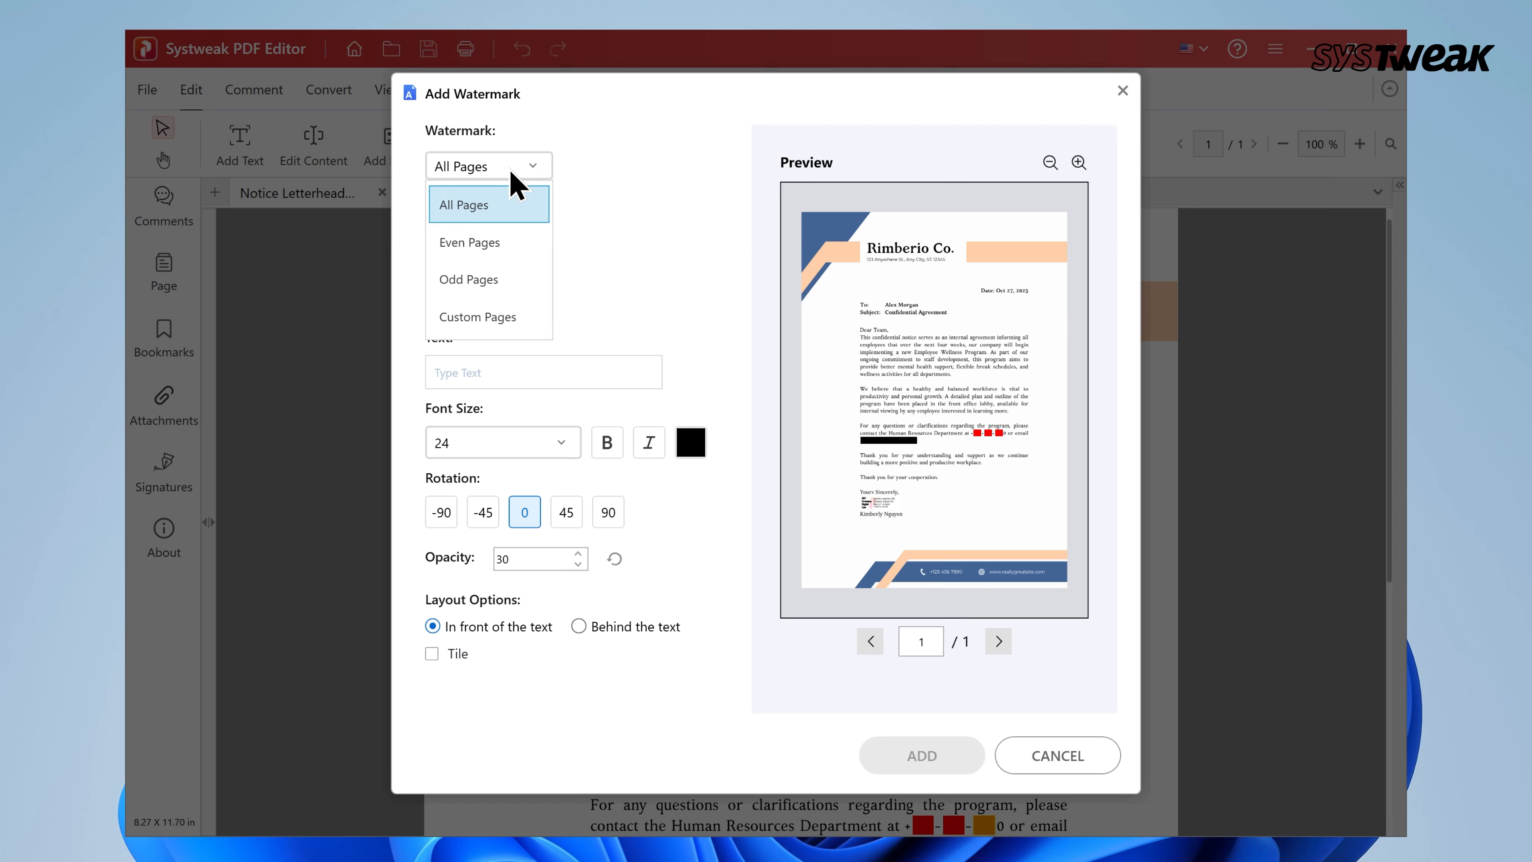
left_click(493, 210)
left_click(475, 370)
type("Confident")
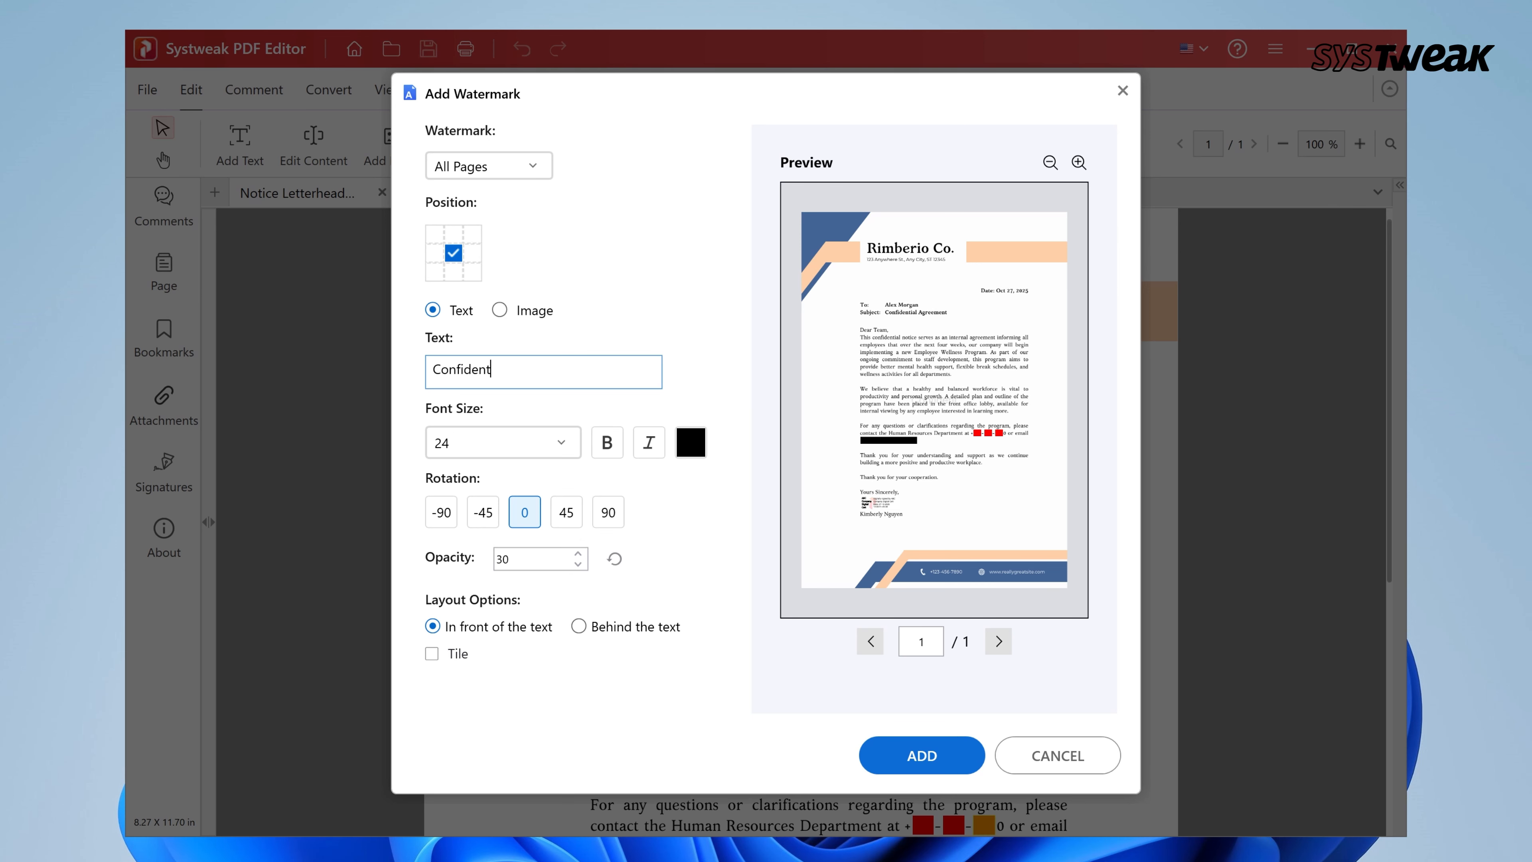
type("ial")
Make the watermark 40-point bold at 45° rotation and add it
left_click(464, 443)
left_click(469, 779)
left_click(607, 443)
left_click(482, 514)
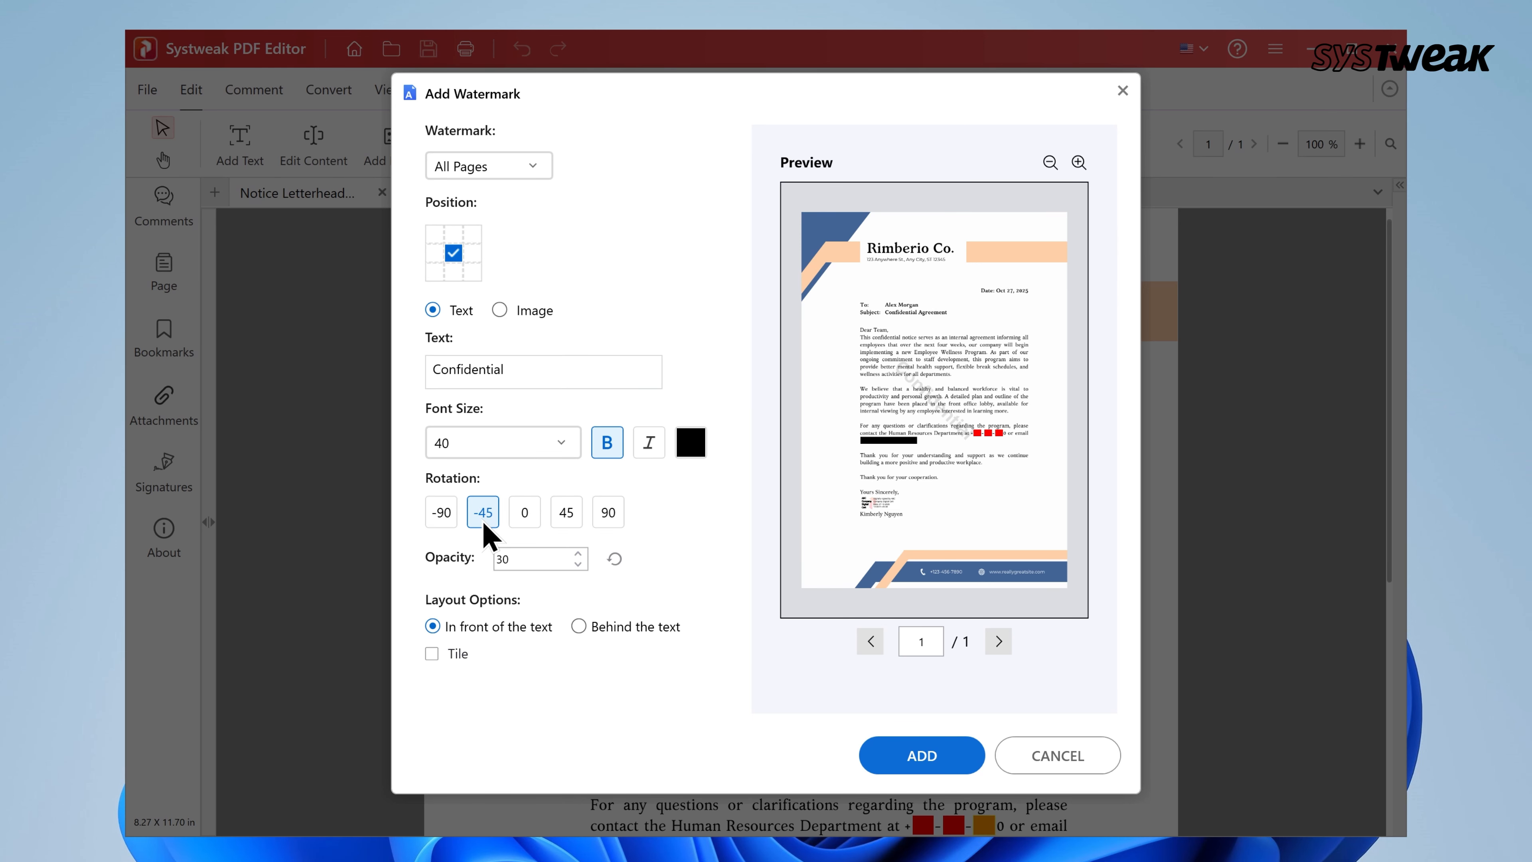
left_click(561, 521)
left_click(901, 759)
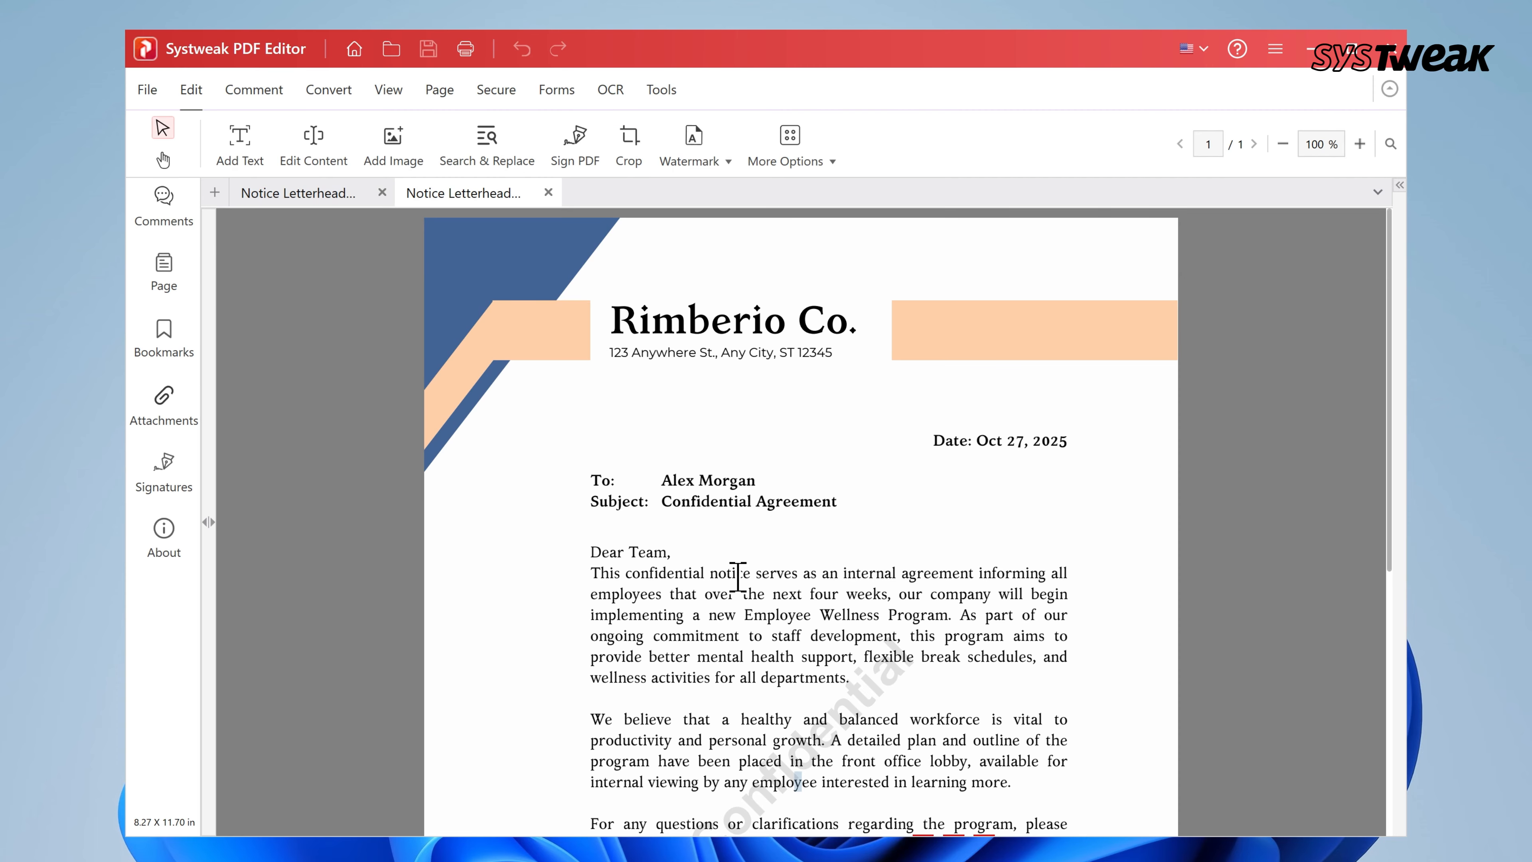
scroll(737, 577, "down", 3)
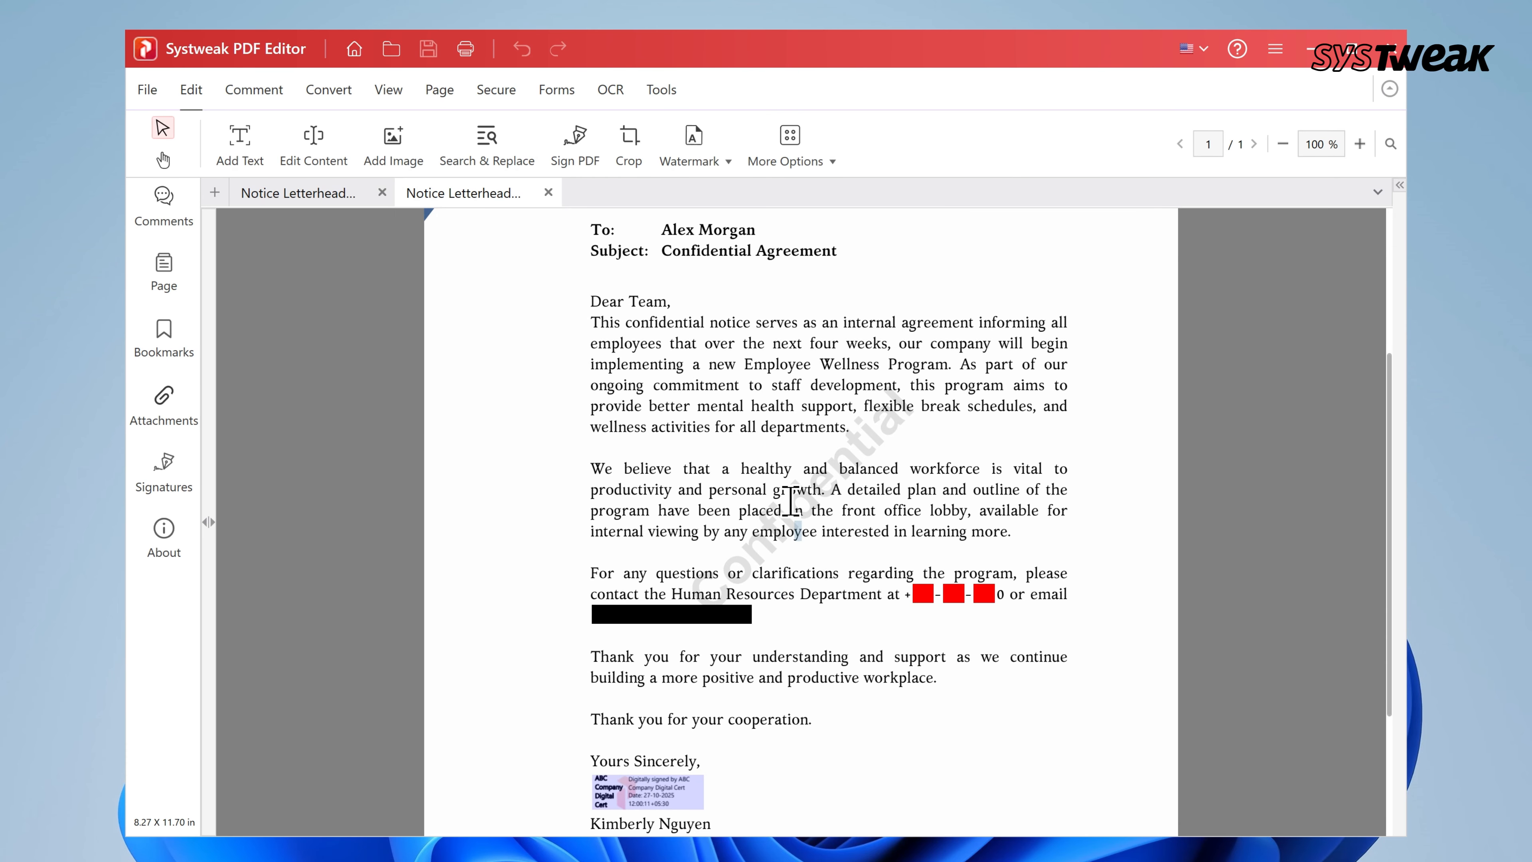